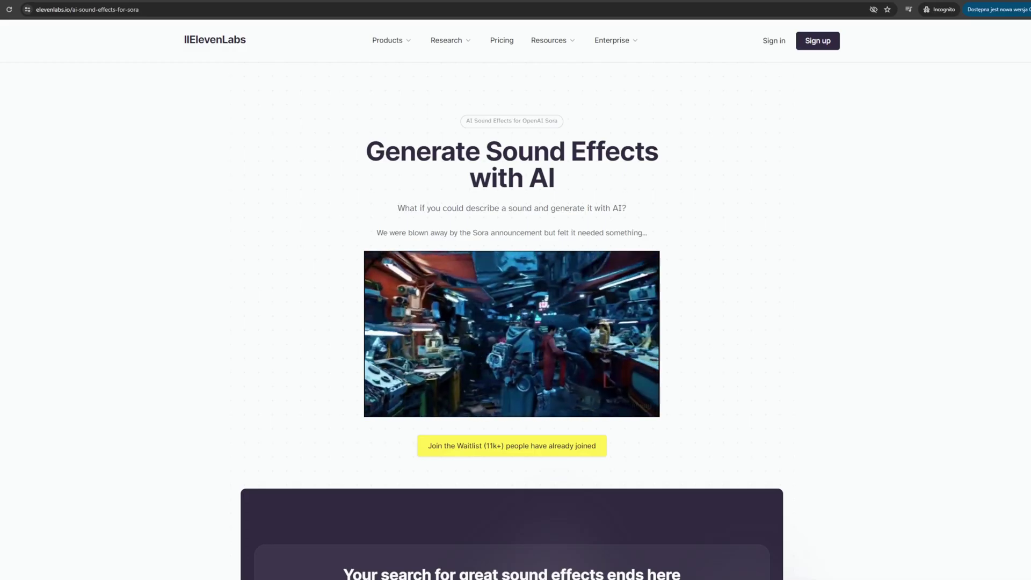
Step: Reload the page and scroll down to the 29 supported languages and the accents library
{"action": "scroll", "coordinate": [512, 290], "scroll_direction": "down", "scroll_amount": 2}
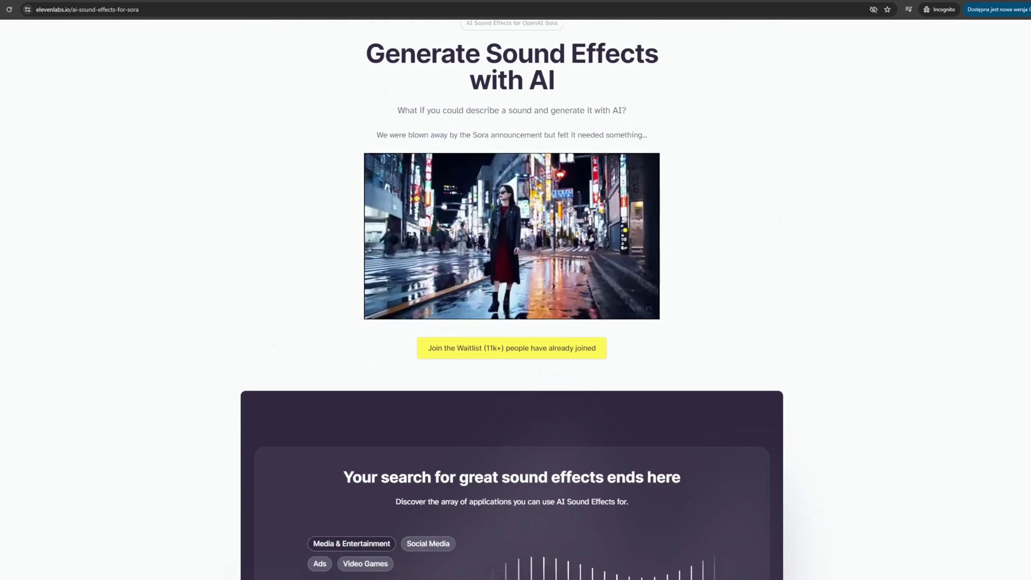
{"action": "scroll", "coordinate": [512, 290], "scroll_direction": "down", "scroll_amount": 3}
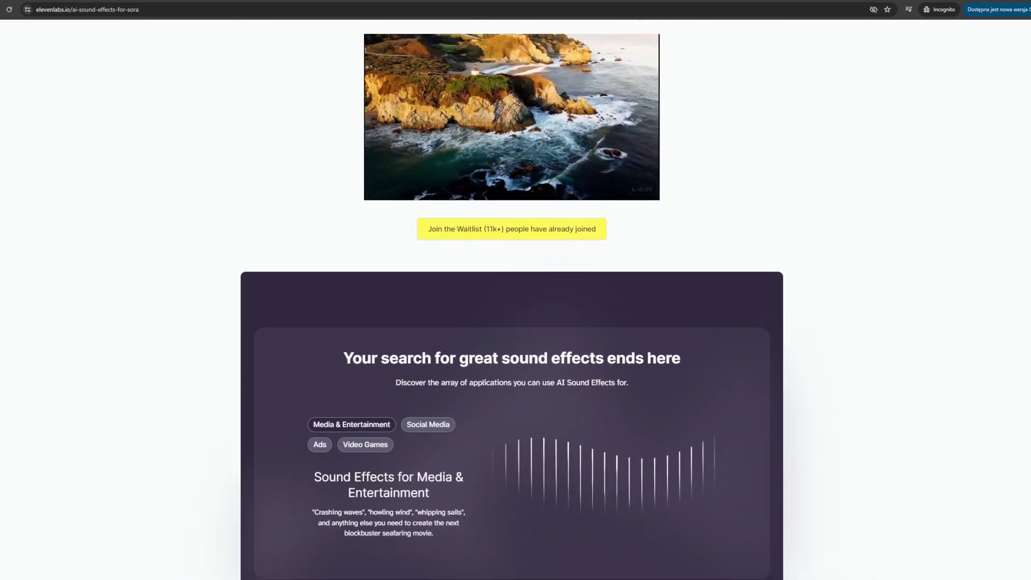
{"action": "scroll", "coordinate": [512, 291], "scroll_direction": "down", "scroll_amount": 3}
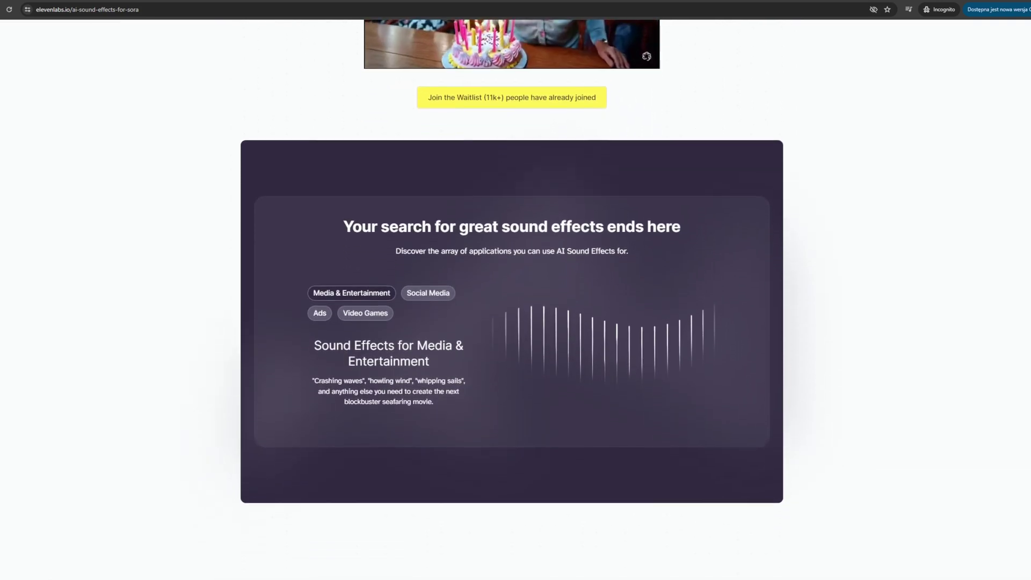
{"action": "key", "text": "F5"}
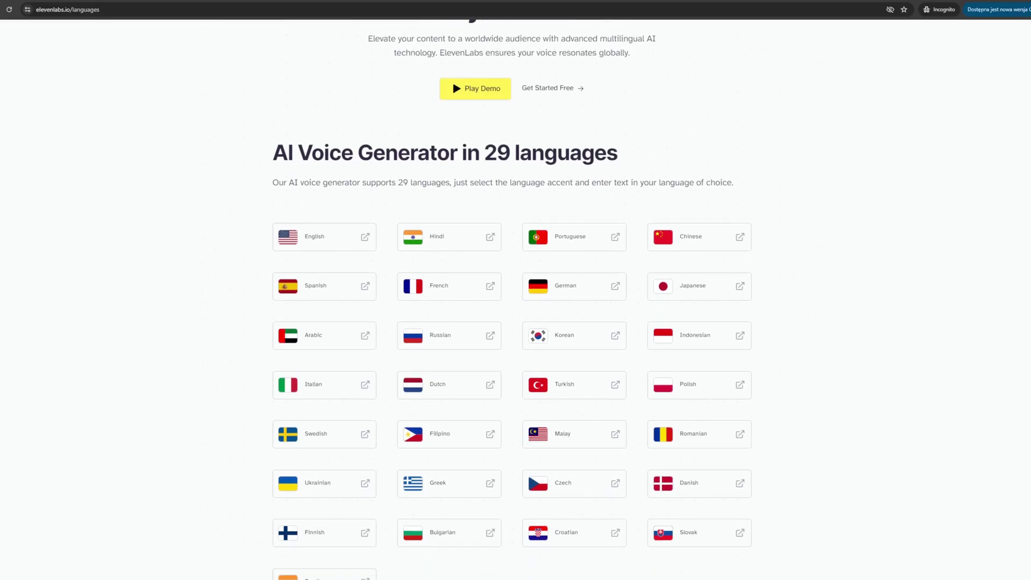
{"action": "scroll", "coordinate": [513, 300], "scroll_direction": "down", "scroll_amount": 2}
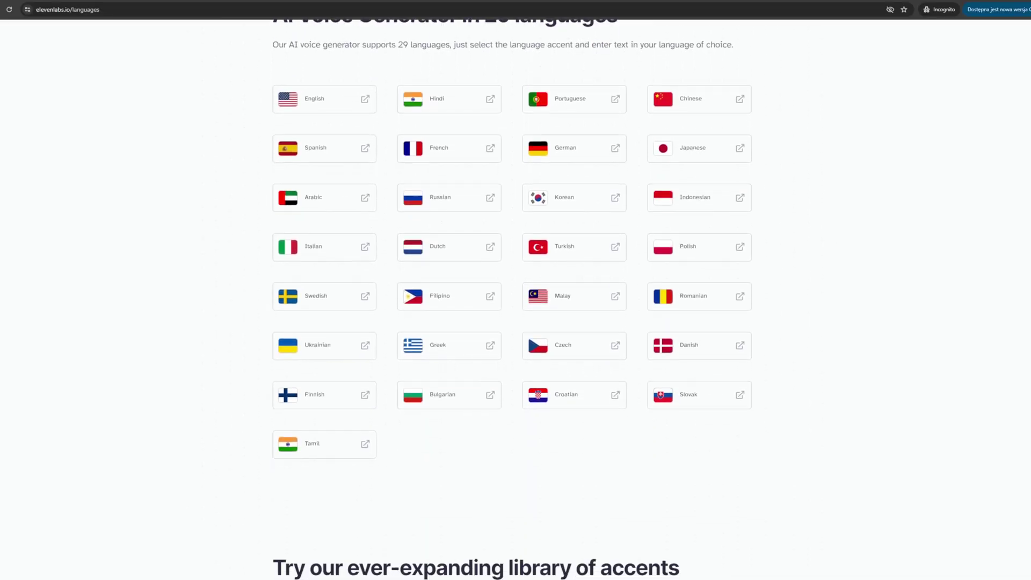
{"action": "scroll", "coordinate": [513, 301], "scroll_direction": "down", "scroll_amount": 3}
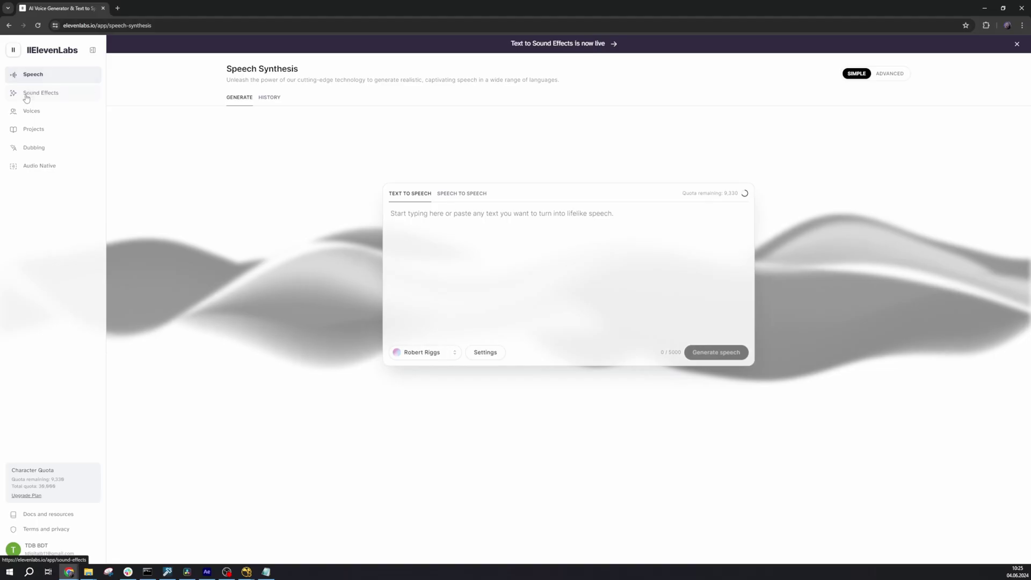
Step: Paste the paragraph about creating content in various languages into the Speech text box
{"action": "left_click", "coordinate": [40, 92]}
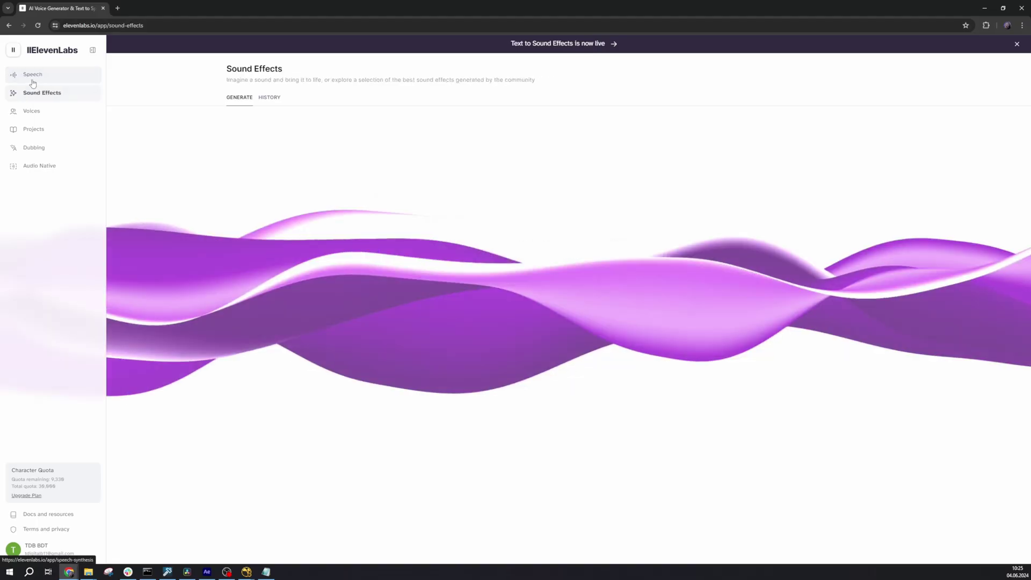
{"action": "left_click", "coordinate": [33, 75]}
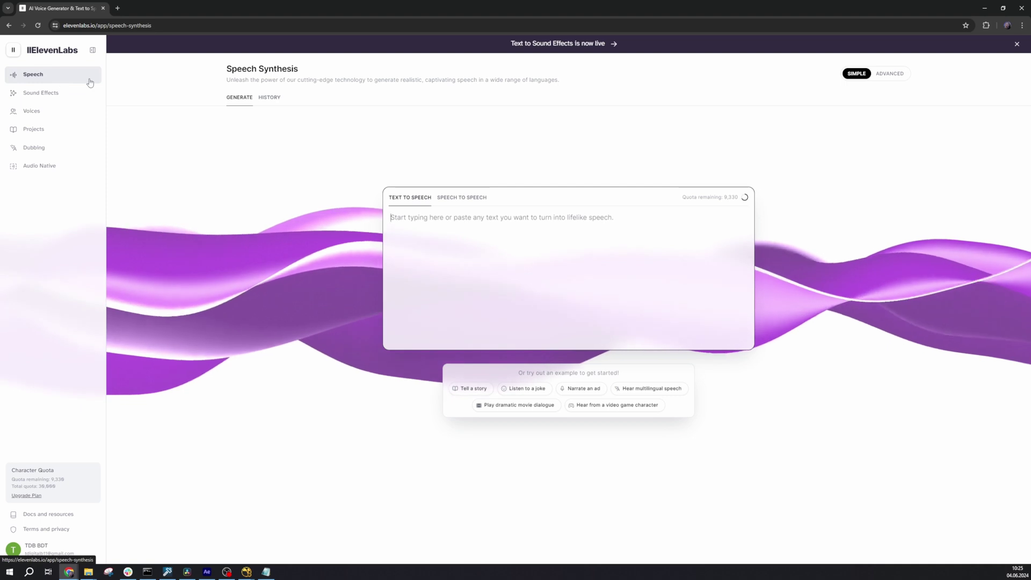
{"action": "left_click", "coordinate": [552, 252]}
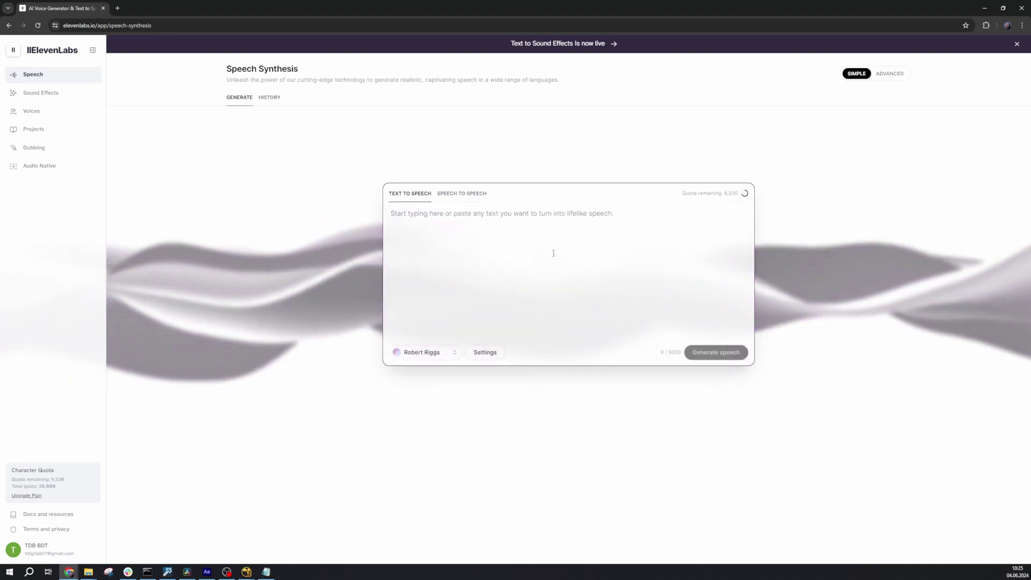
{"action": "type", "text": "With Eleven Labs, we can create content in various languages and accents, which is invaluable in the world of global communication. The ability to mimic the human voice opens the door to creativity in narration and content presentation."}
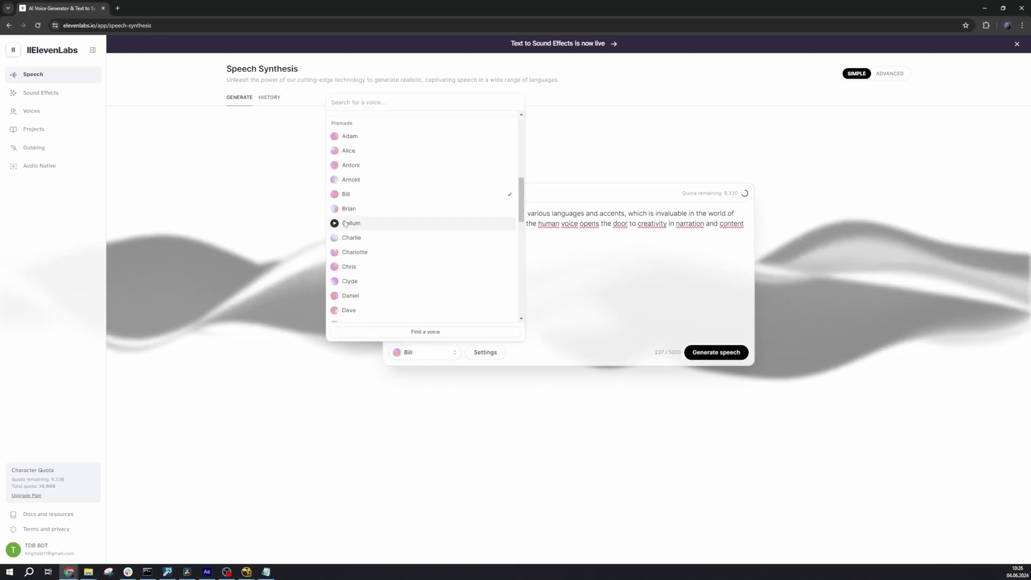
Step: Preview the Bill and Charlie voices, pick Charlie, and generate the speech
{"action": "left_click", "coordinate": [334, 194]}
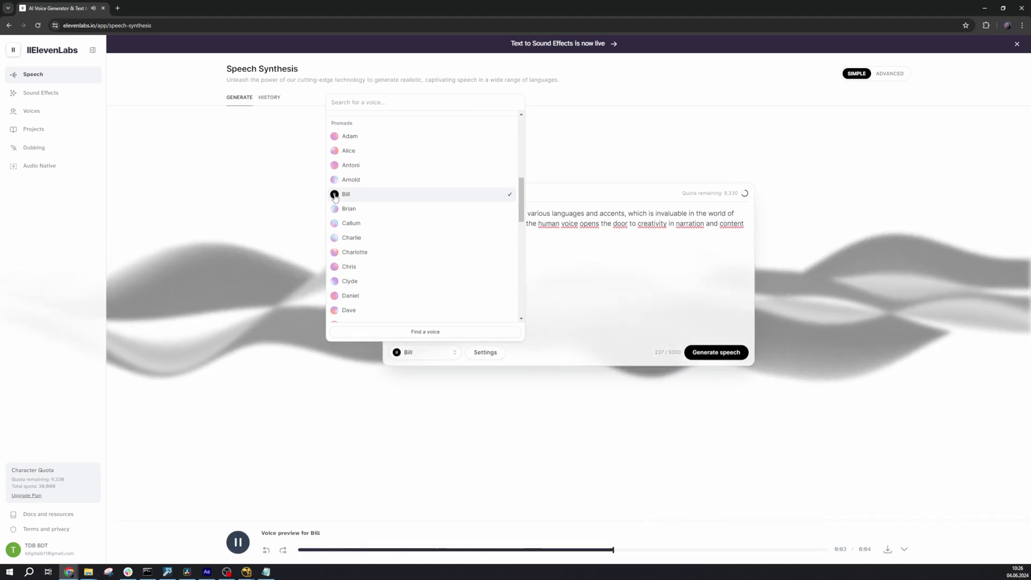
{"action": "left_click", "coordinate": [334, 238]}
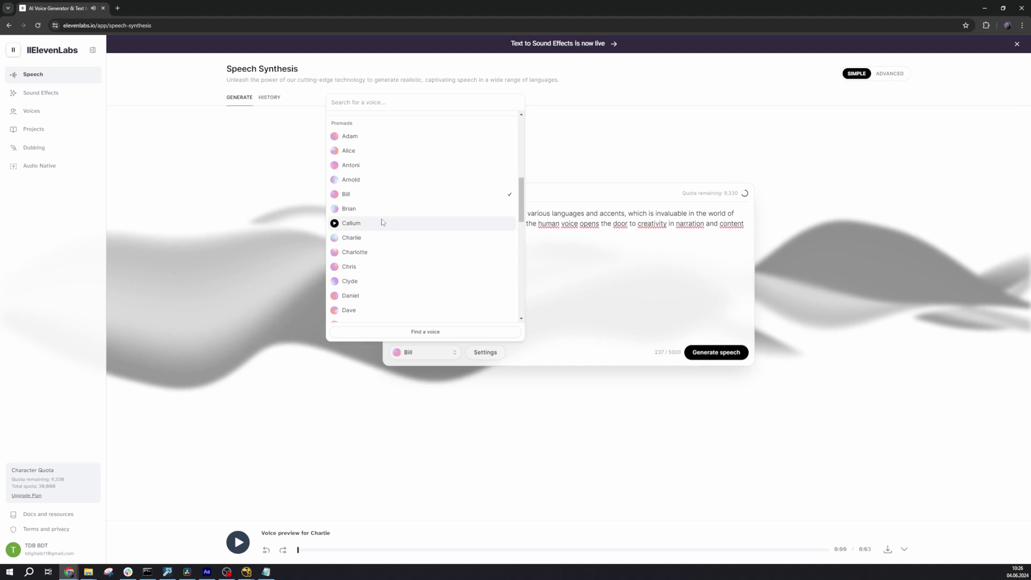
{"action": "left_click", "coordinate": [368, 237]}
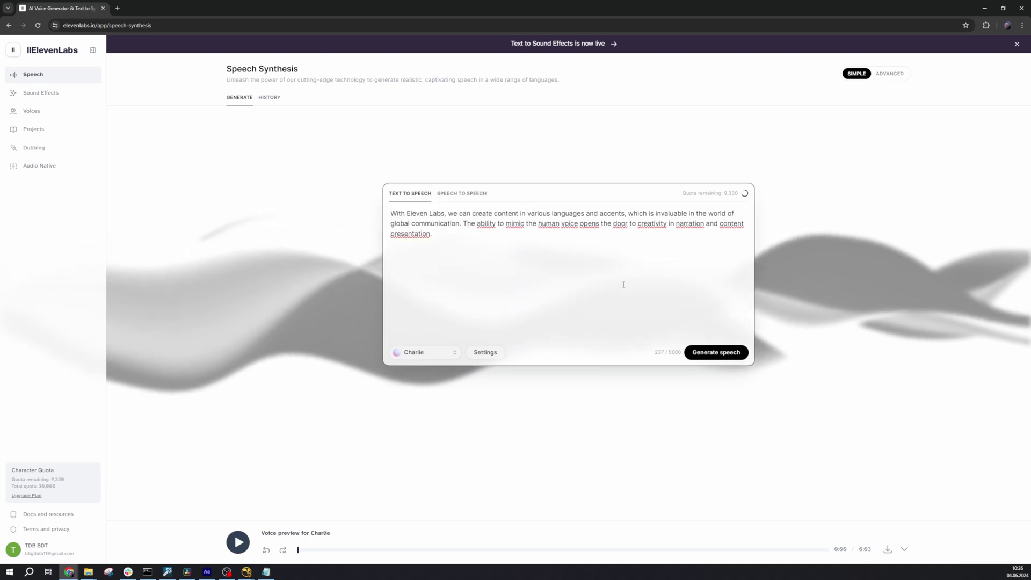
{"action": "left_click", "coordinate": [713, 357]}
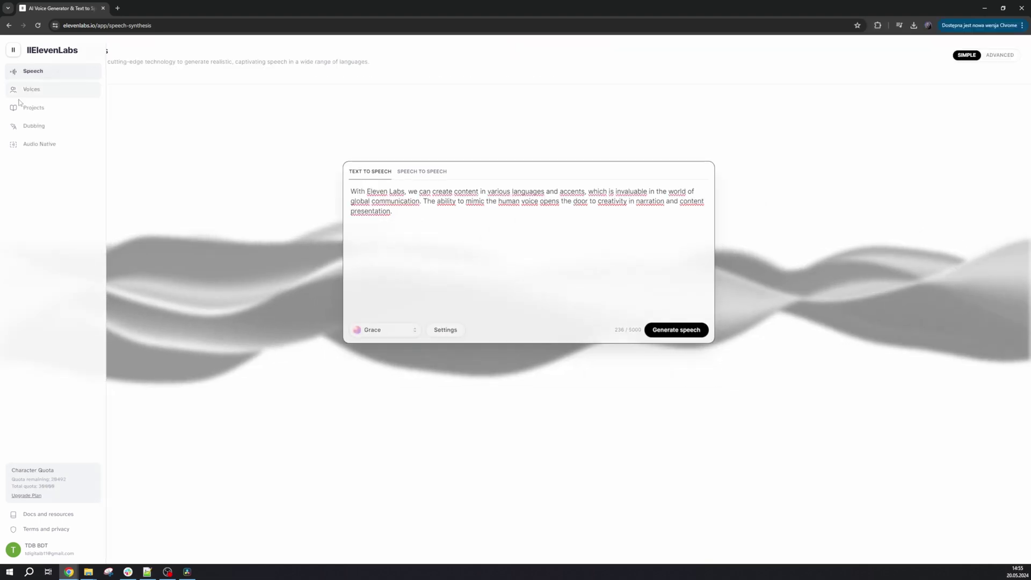
Step: Browse Voice Library samples like Donny - very deep, then add Amsdell - Audiobook to your voices
{"action": "left_click", "coordinate": [24, 91]}
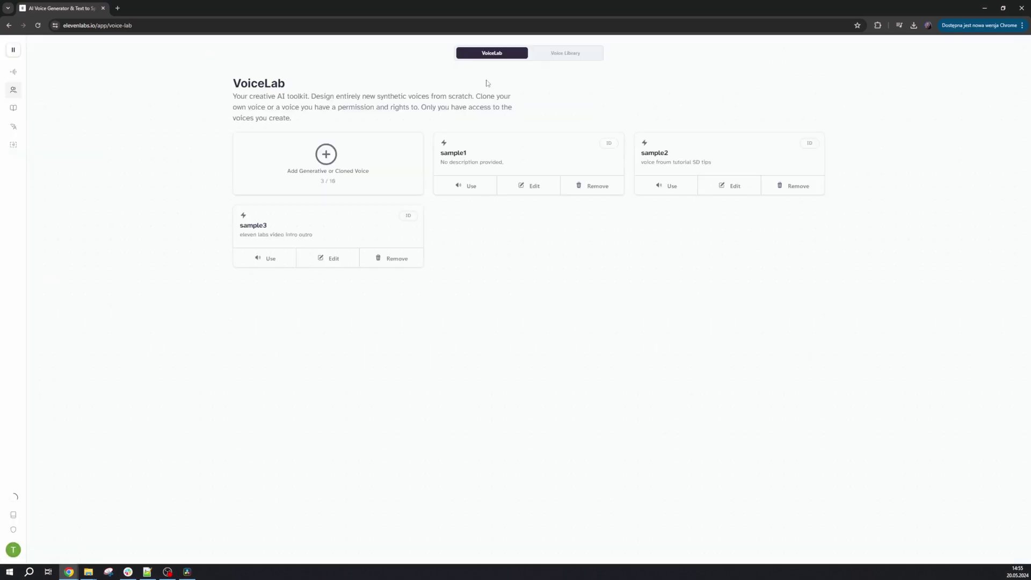
{"action": "left_click", "coordinate": [568, 53]}
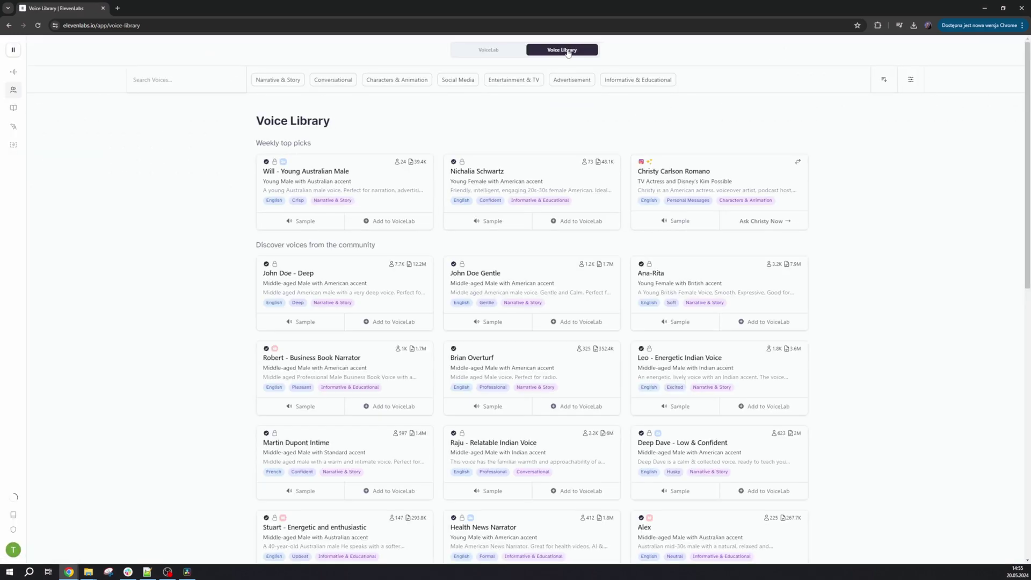
{"action": "scroll", "coordinate": [889, 168], "scroll_direction": "down", "scroll_amount": 5}
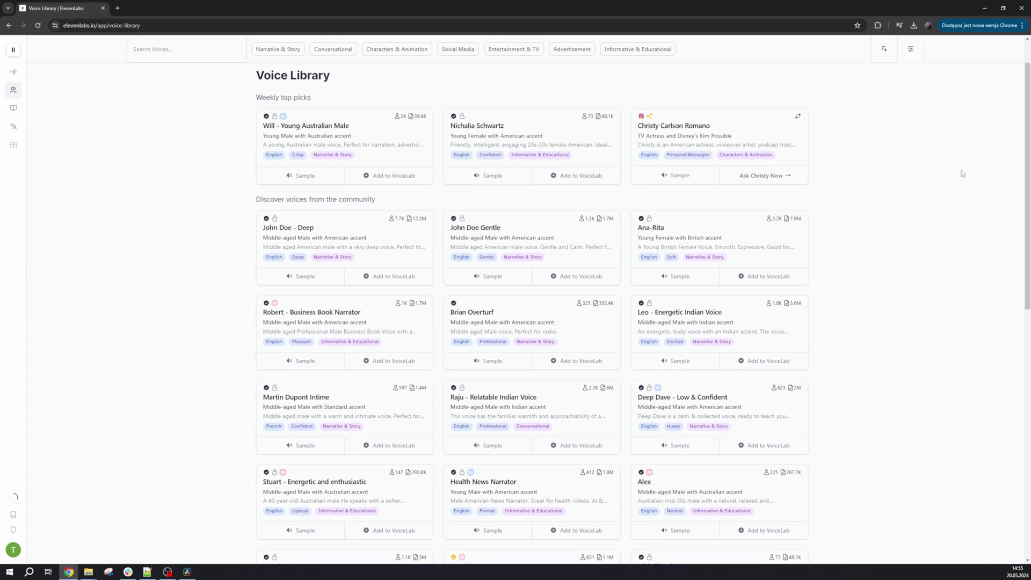
{"action": "scroll", "coordinate": [963, 174], "scroll_direction": "down", "scroll_amount": 12}
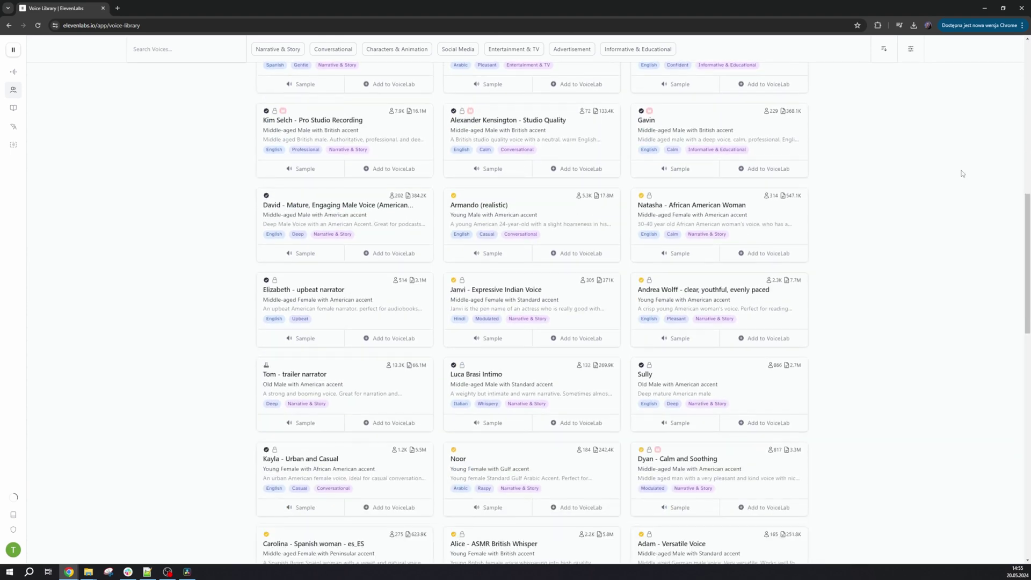
{"action": "scroll", "coordinate": [962, 174], "scroll_direction": "down", "scroll_amount": 4}
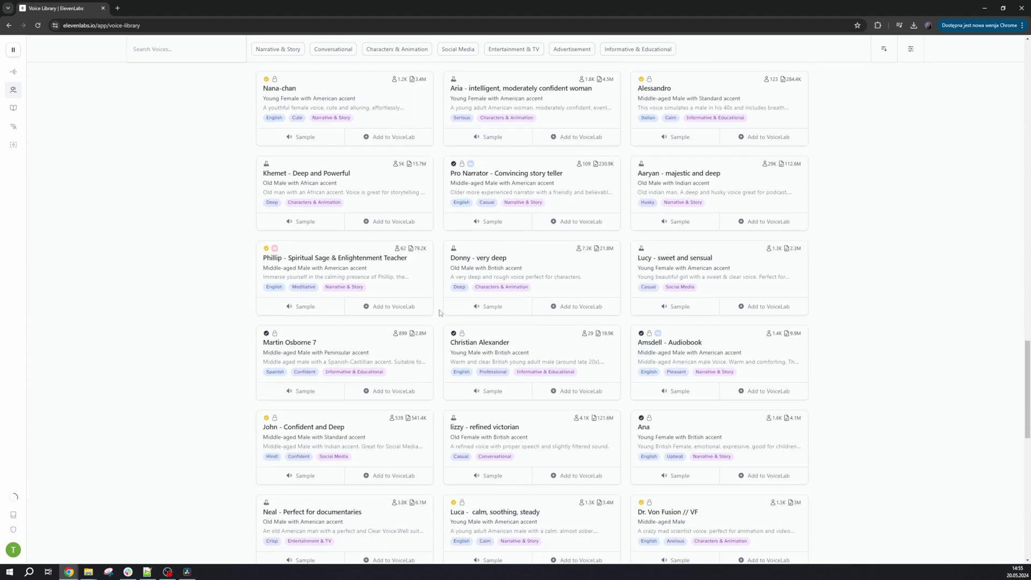
{"action": "left_click", "coordinate": [474, 308]}
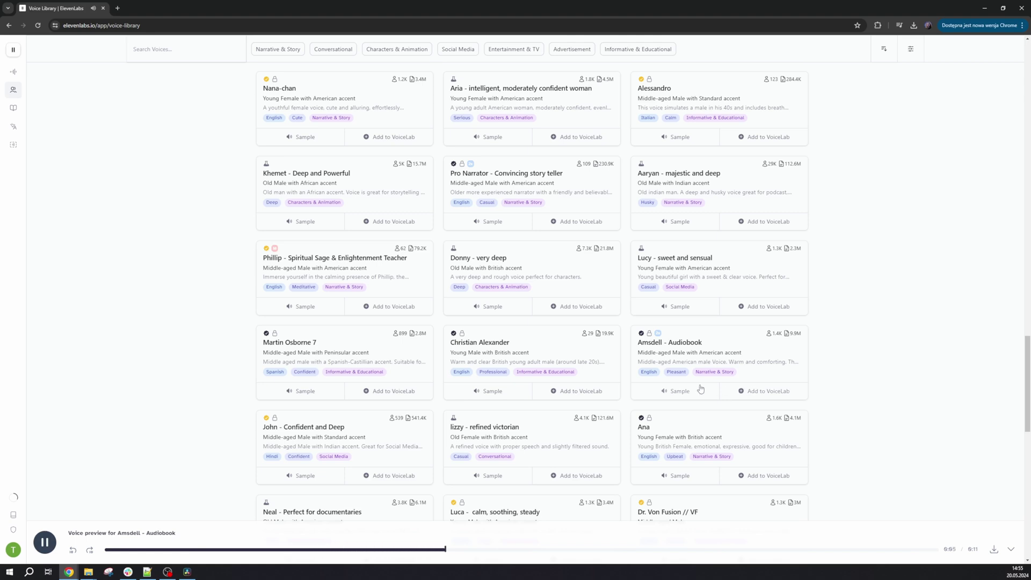
{"action": "left_click", "coordinate": [769, 391]}
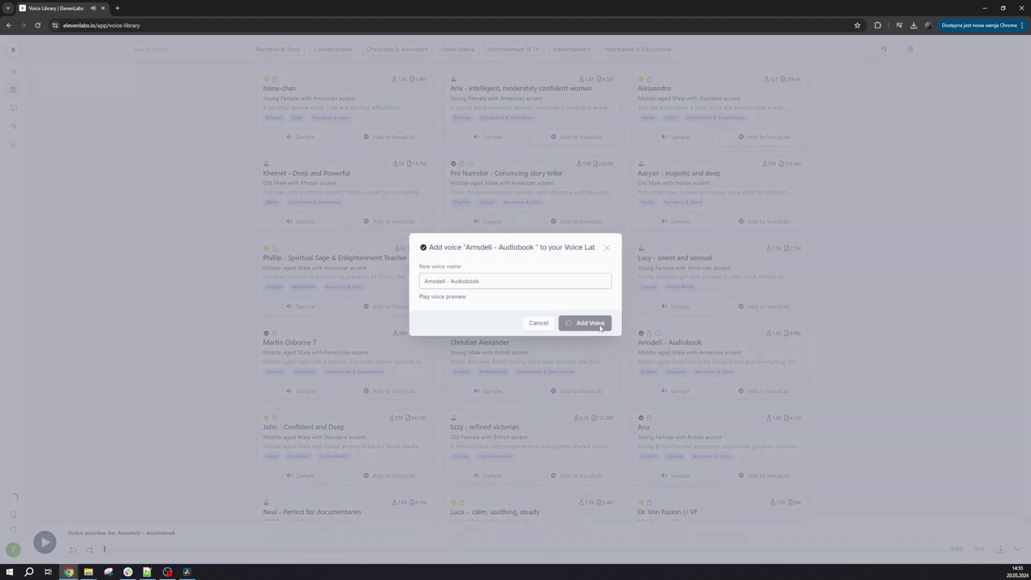
{"action": "left_click", "coordinate": [602, 318]}
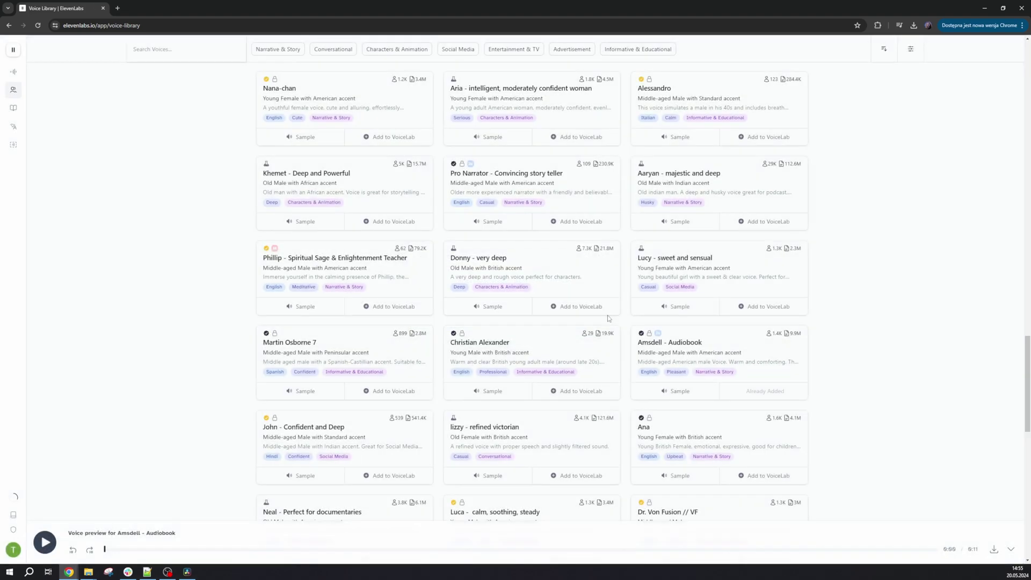
Step: Select Amsdell - Audiobook as the speaking voice
{"action": "mouse_move", "coordinate": [29, 75]}
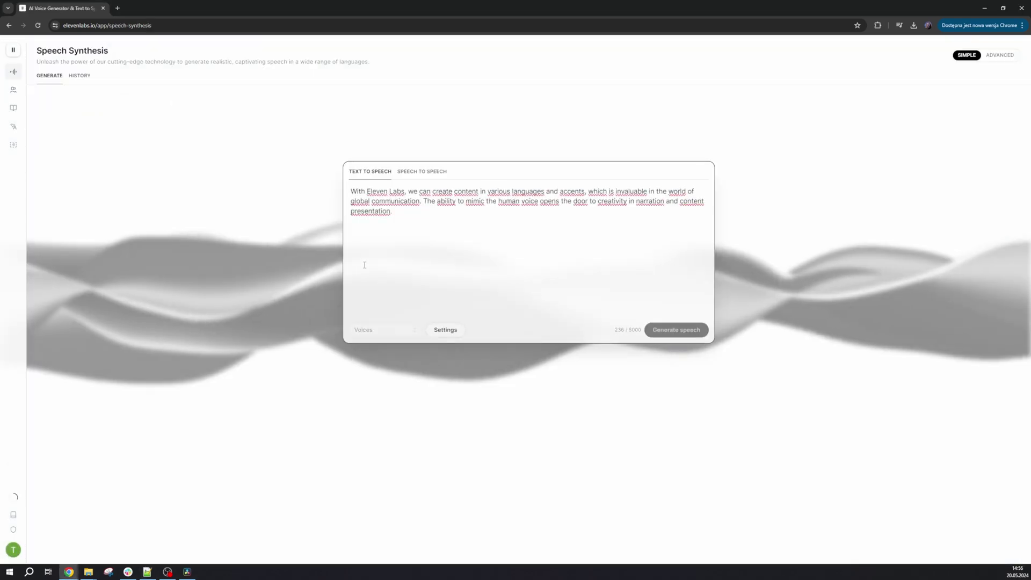
{"action": "left_click", "coordinate": [384, 337]}
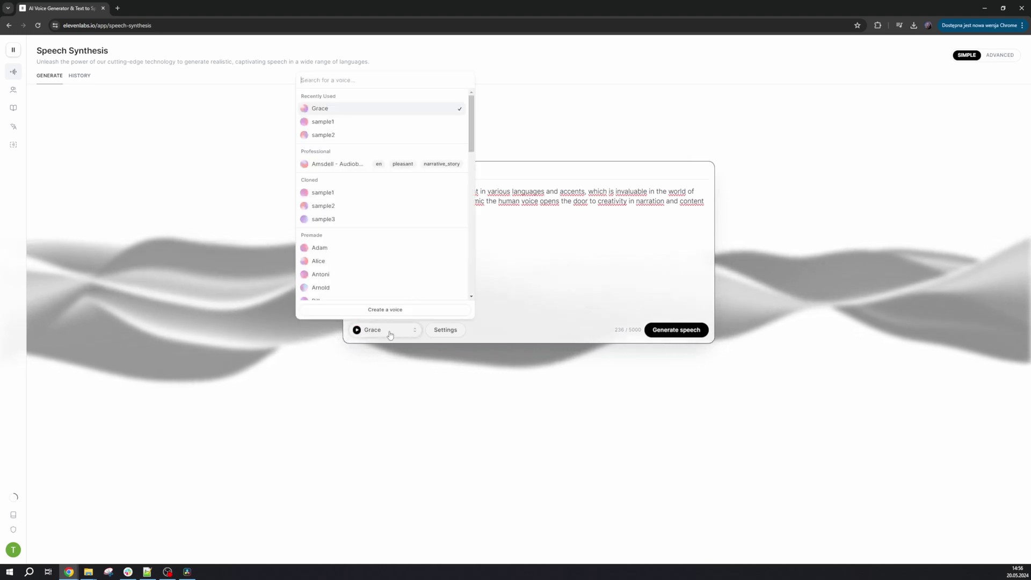
{"action": "left_click", "coordinate": [327, 163]}
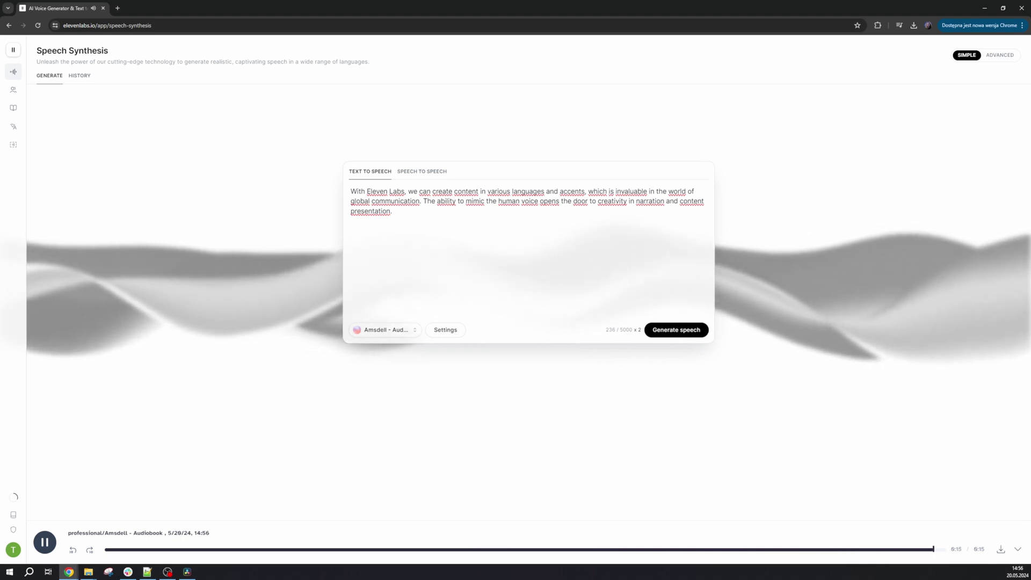
Step: Set the model to Eleven Multilingual v1 and lower Stability to about 3%
{"action": "left_click", "coordinate": [445, 331]}
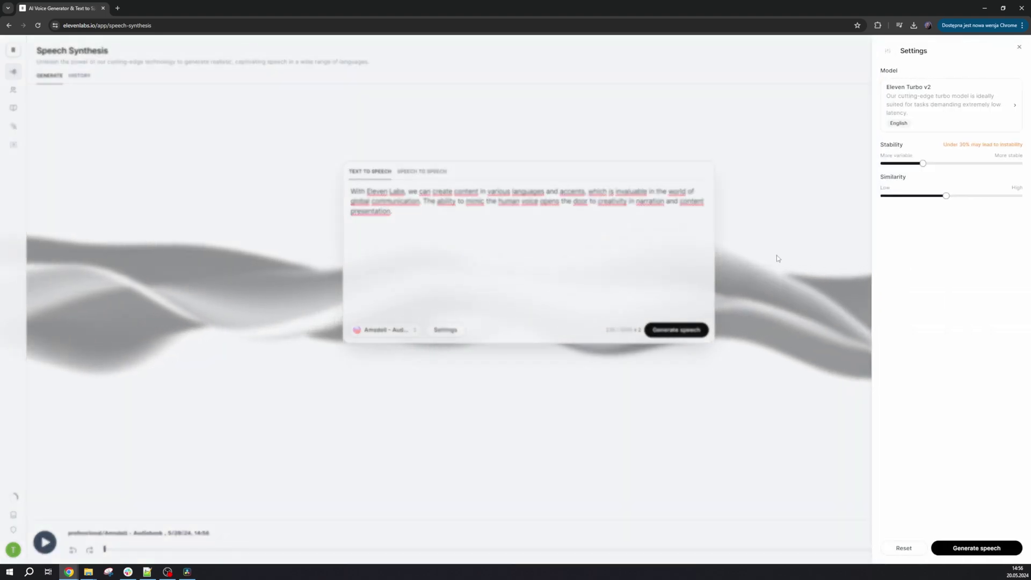
{"action": "left_click", "coordinate": [941, 119]}
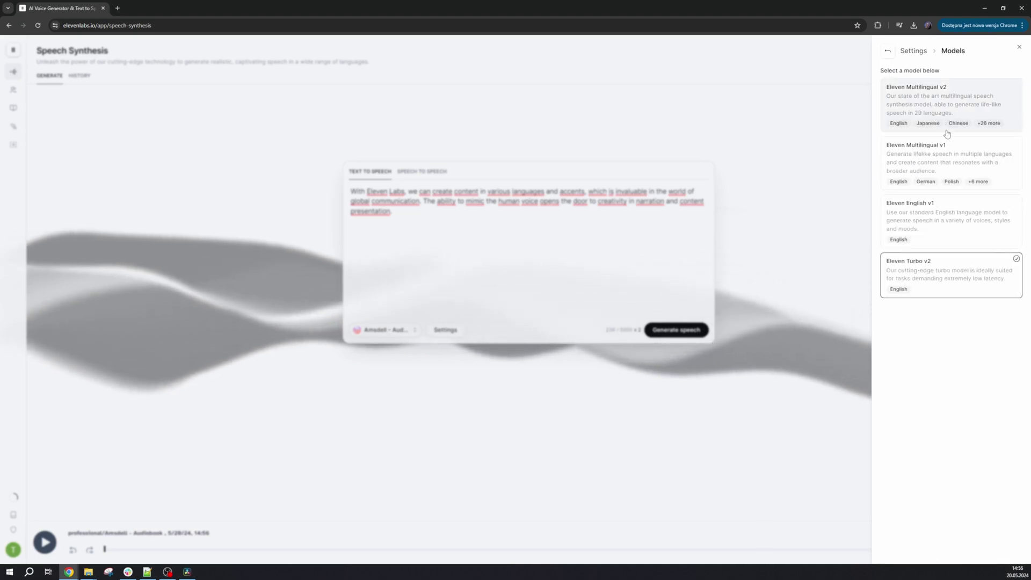
{"action": "left_click", "coordinate": [945, 162]}
{"action": "mouse_move", "coordinate": [926, 169]}
{"action": "left_click_drag", "start_coordinate": [926, 169], "coordinate": [888, 171]}
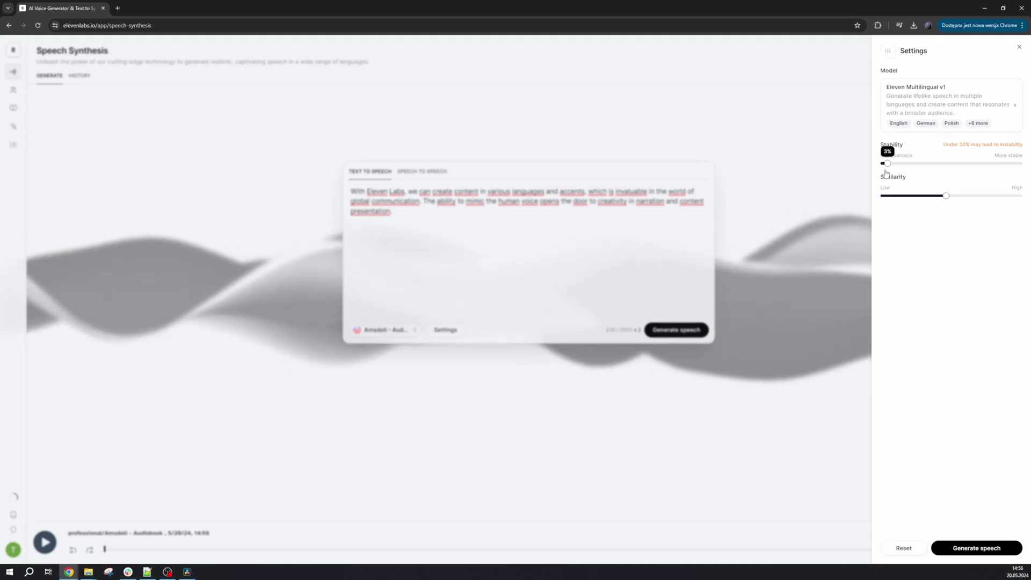
Step: Generate speech at low and maximum Stability, reset Stability to halfway, and raise Similarity fully
{"action": "left_click", "coordinate": [973, 554]}
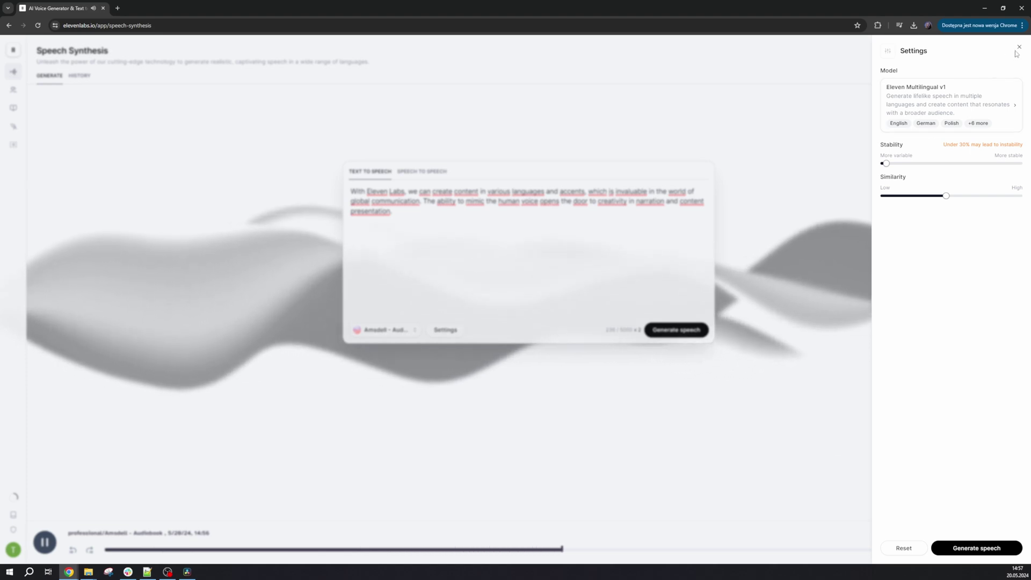
{"action": "left_click", "coordinate": [1017, 164]}
{"action": "left_click", "coordinate": [977, 548]}
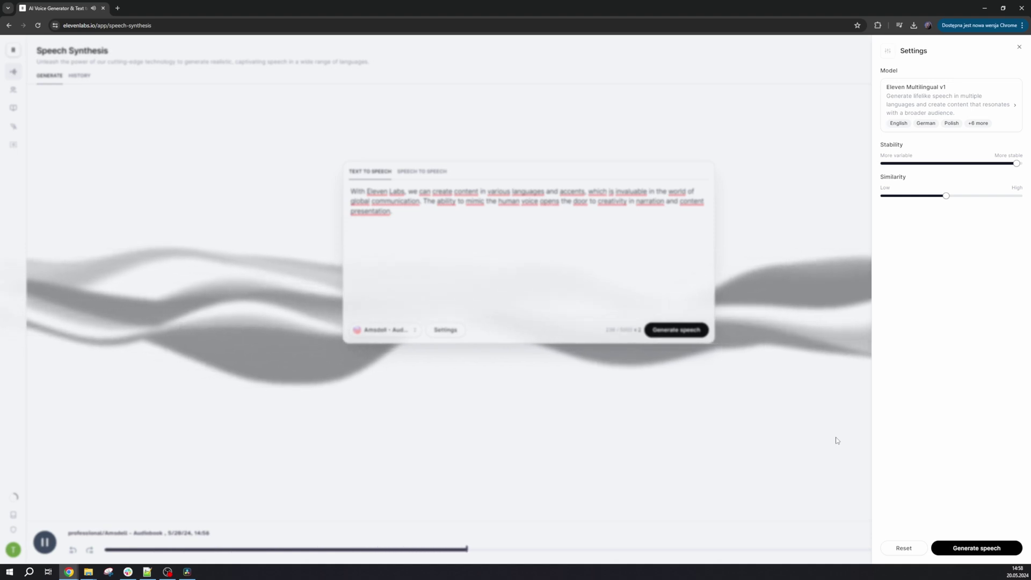
{"action": "left_click", "coordinate": [952, 164]}
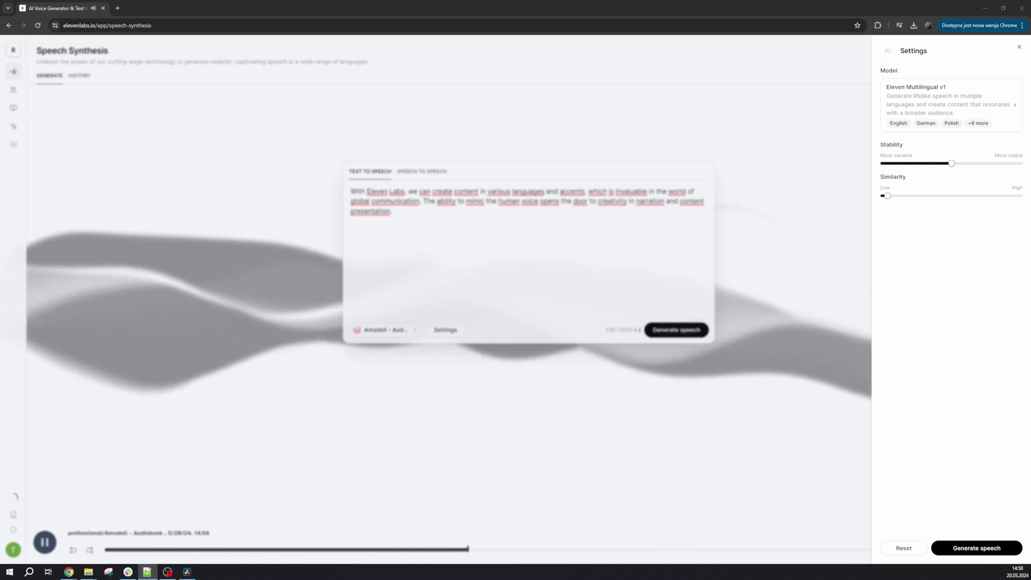
{"action": "left_click_drag", "start_coordinate": [888, 195], "coordinate": [1021, 195]}
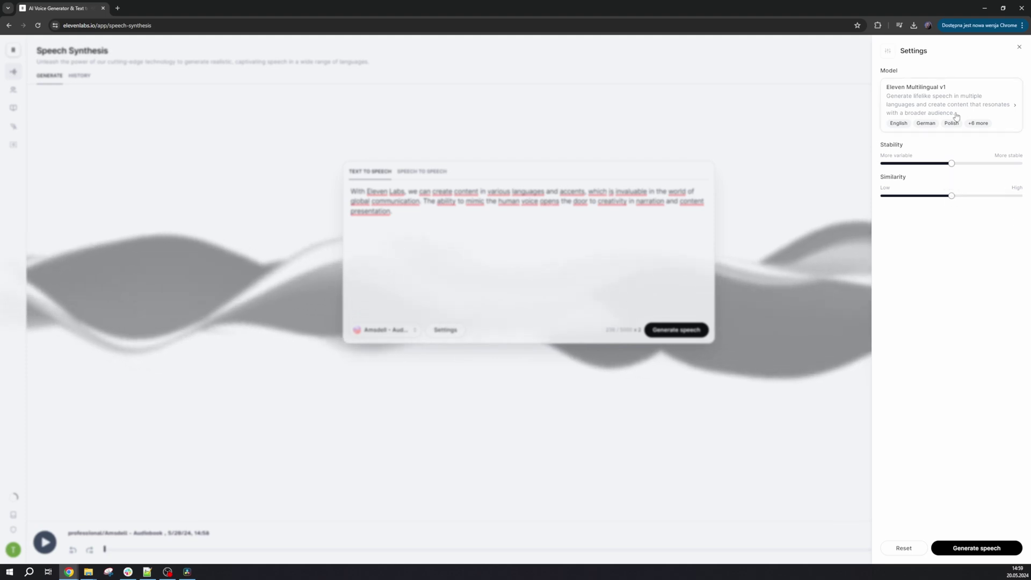
Step: Switch the model to Eleven Multilingual v2 and close the settings
{"action": "left_click", "coordinate": [957, 116]}
{"action": "left_click", "coordinate": [959, 153]}
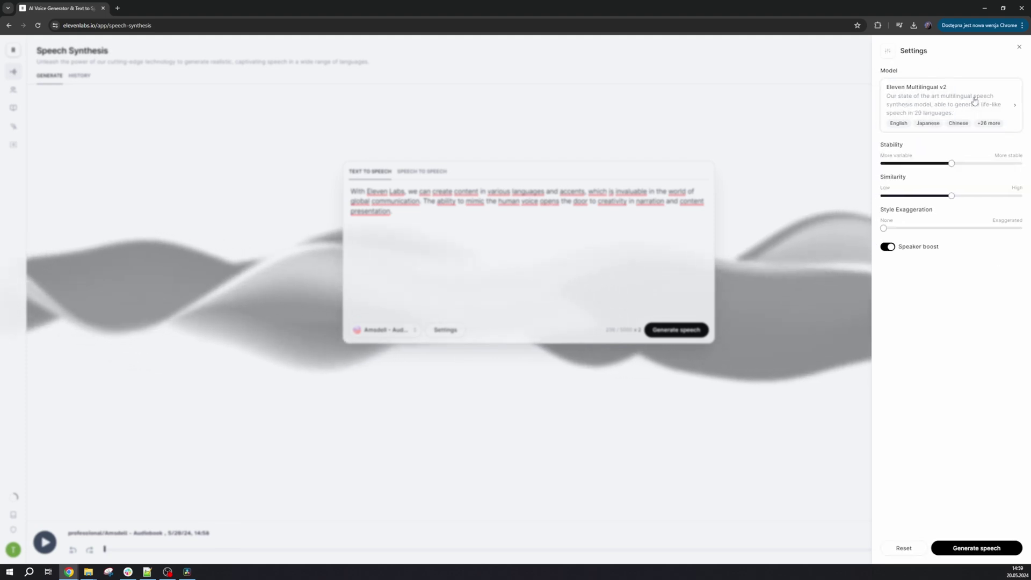
{"action": "key", "text": "Escape"}
Step: Upload the MP4 recording to Speech to Speech and convert it with the Antoni voice
{"action": "left_click", "coordinate": [422, 172]}
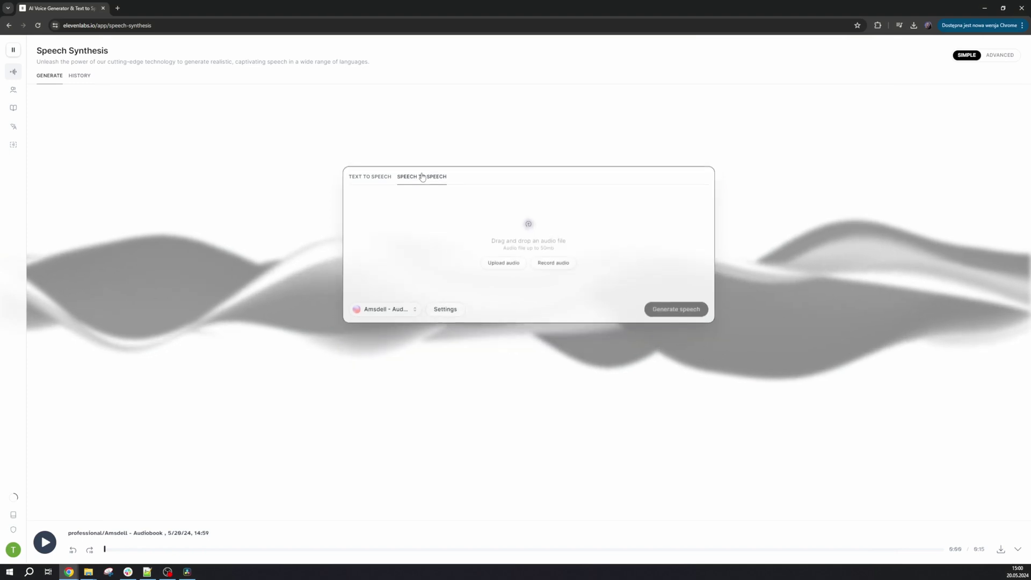
{"action": "left_click", "coordinate": [523, 231]}
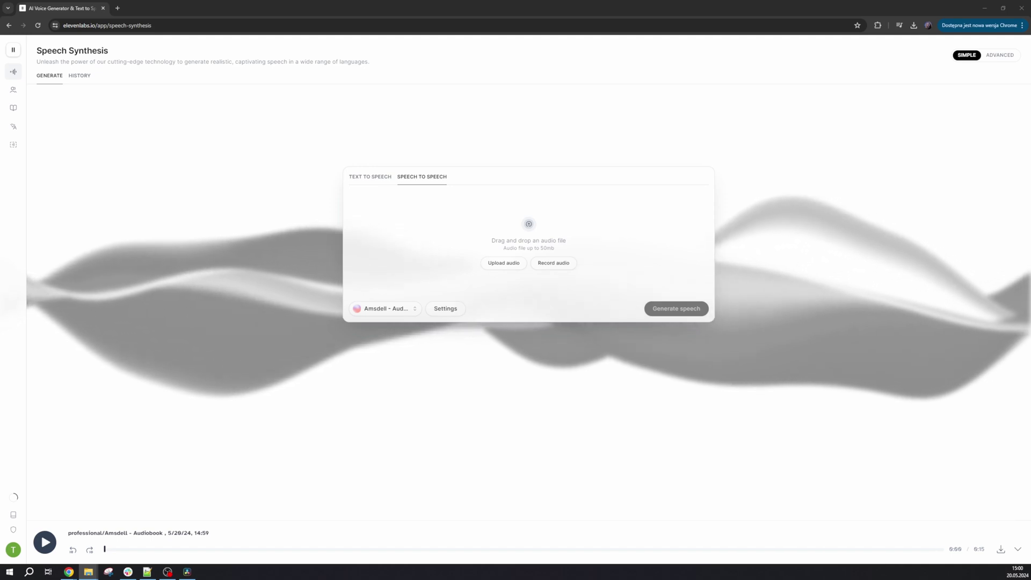
{"action": "left_click_drag", "start_coordinate": [1030, 204], "coordinate": [530, 229]}
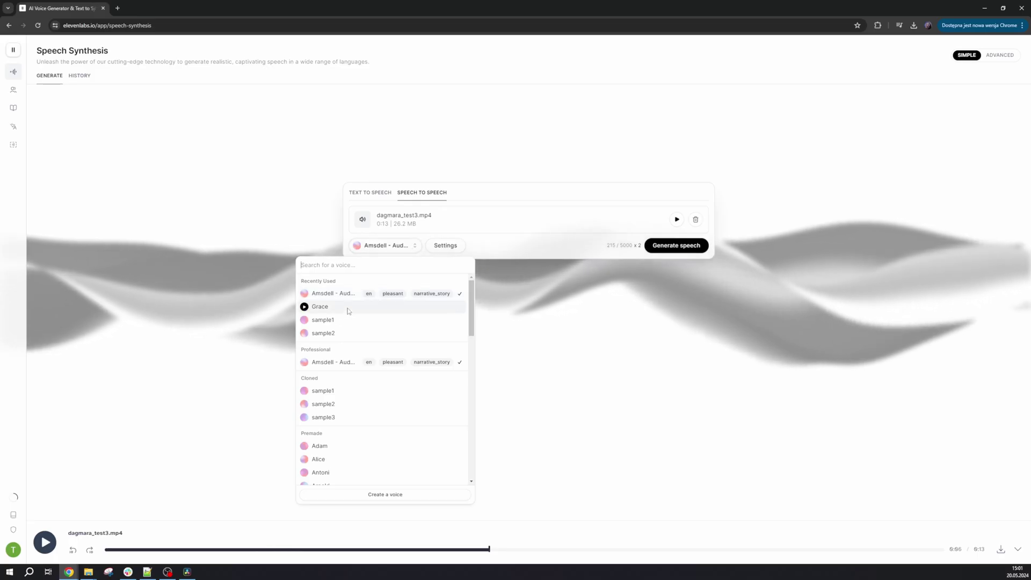
{"action": "left_click", "coordinate": [348, 307]}
{"action": "left_click", "coordinate": [677, 246]}
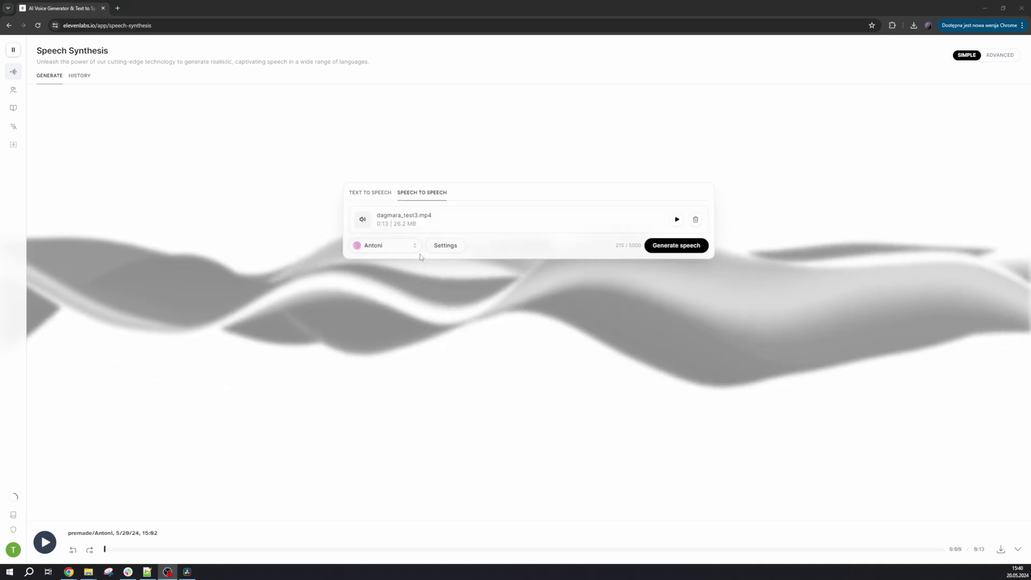
Step: In Voice Design, choose Female, Middle Aged, British accent with slightly reduced accent strength
{"action": "left_click", "coordinate": [44, 91]}
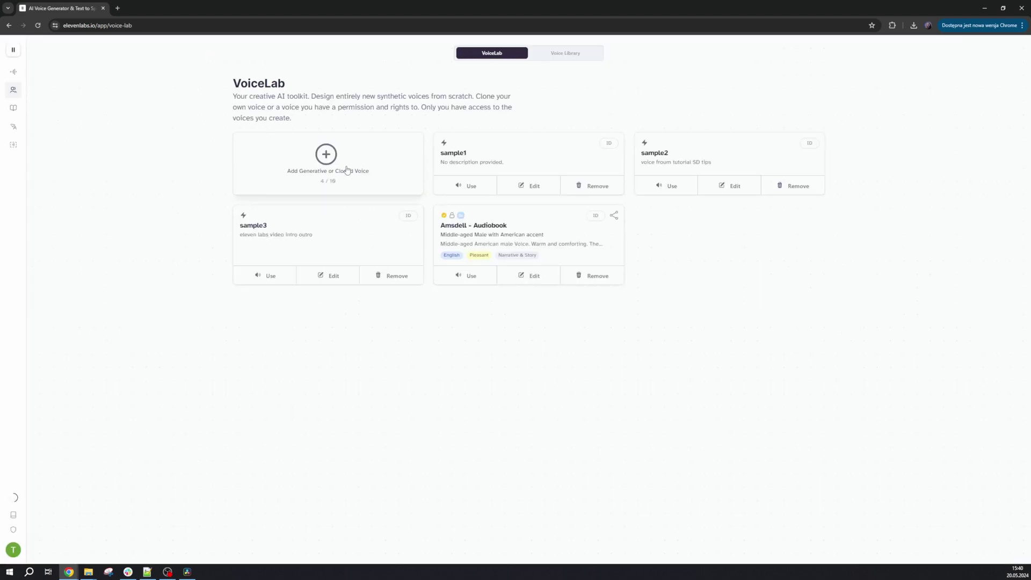
{"action": "left_click", "coordinate": [348, 170]}
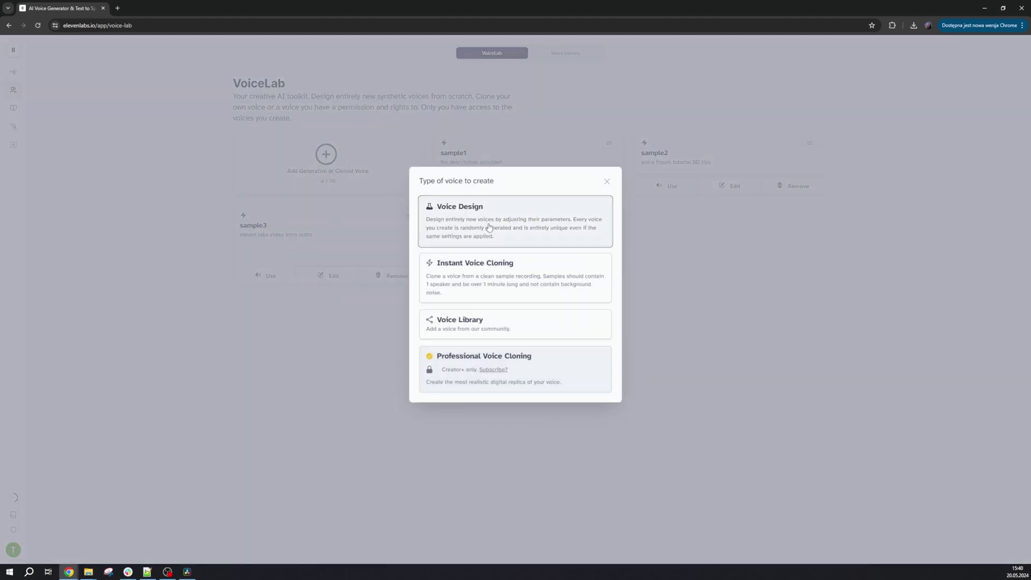
{"action": "left_click", "coordinate": [544, 238]}
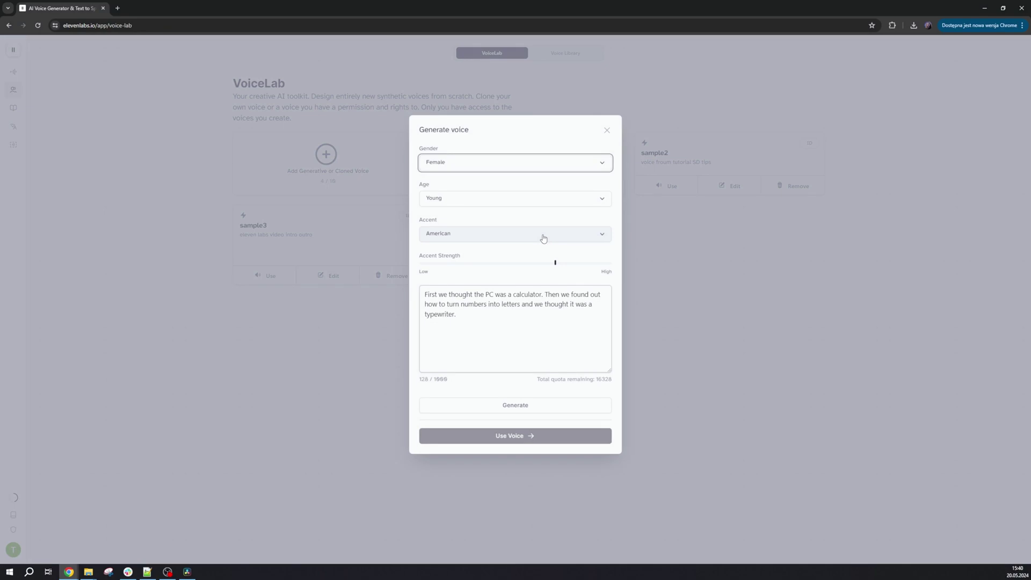
{"action": "left_click", "coordinate": [551, 170]}
{"action": "left_click", "coordinate": [497, 182]}
{"action": "left_click", "coordinate": [454, 201]}
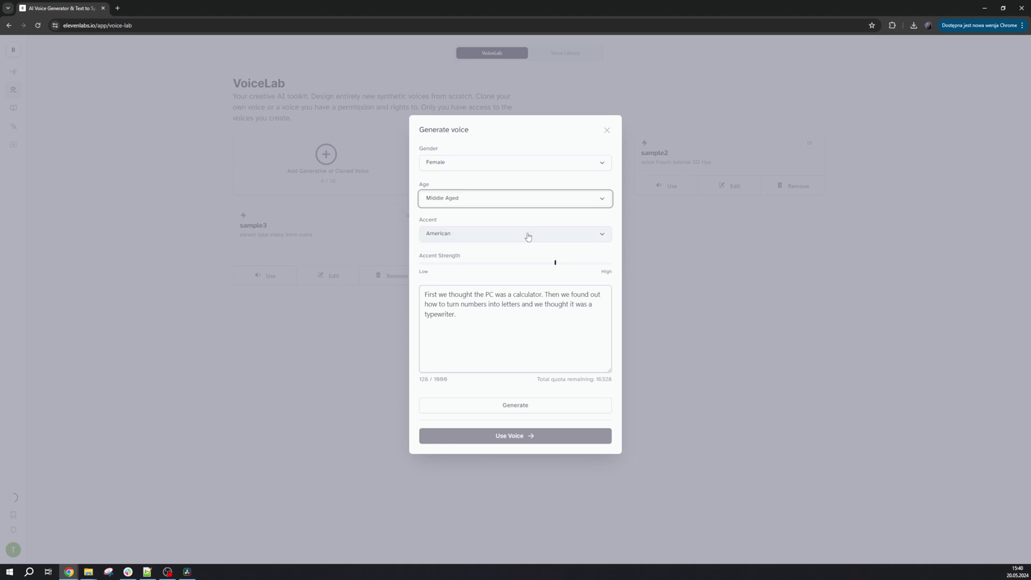
{"action": "left_click", "coordinate": [487, 240]}
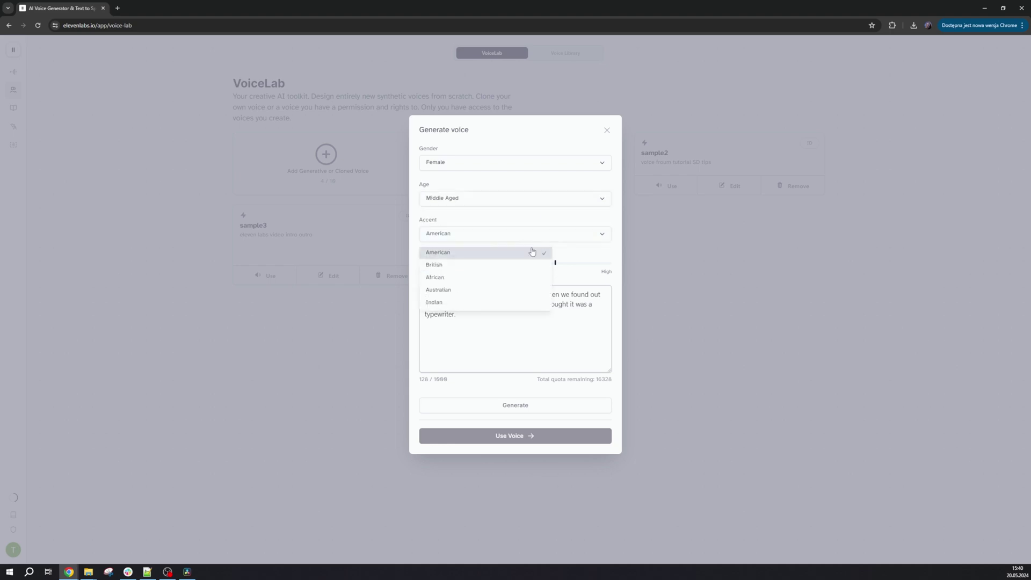
{"action": "left_click", "coordinate": [535, 266]}
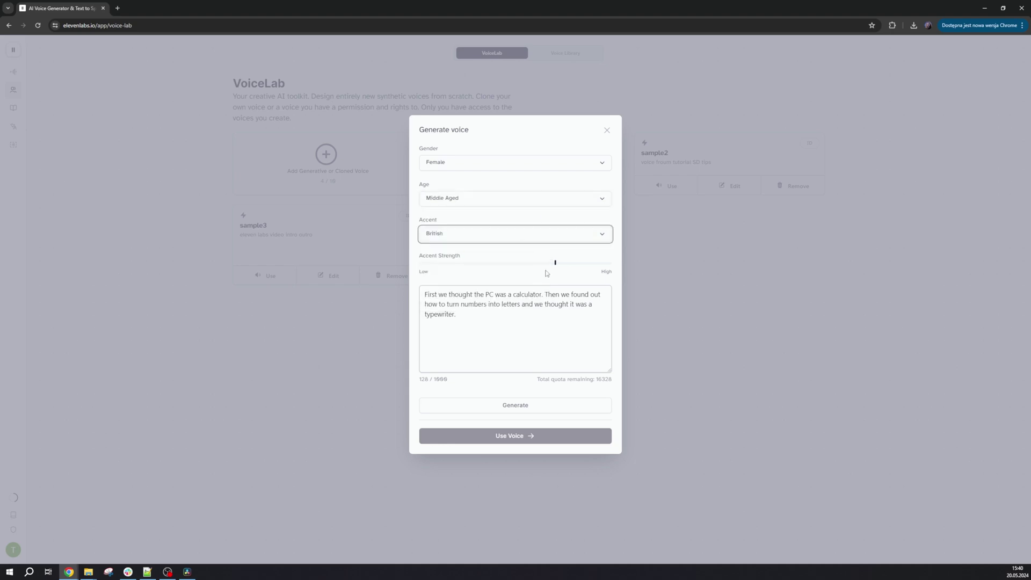
{"action": "left_click_drag", "start_coordinate": [555, 267], "coordinate": [535, 268]}
Step: Generate the voice preview and save it to VoiceLab as 'created voice'
{"action": "left_click", "coordinate": [516, 405]}
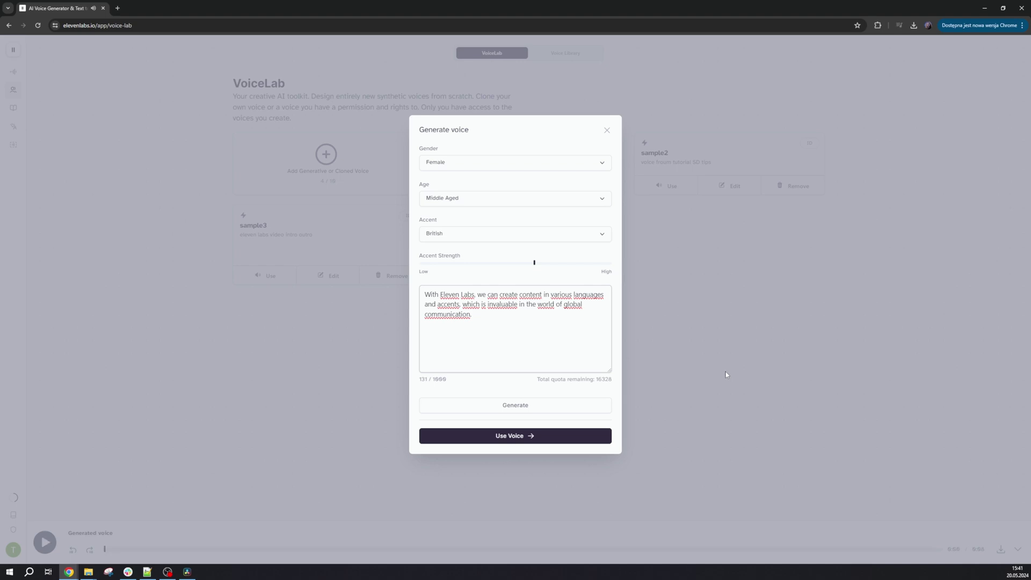
{"action": "left_click", "coordinate": [531, 435]}
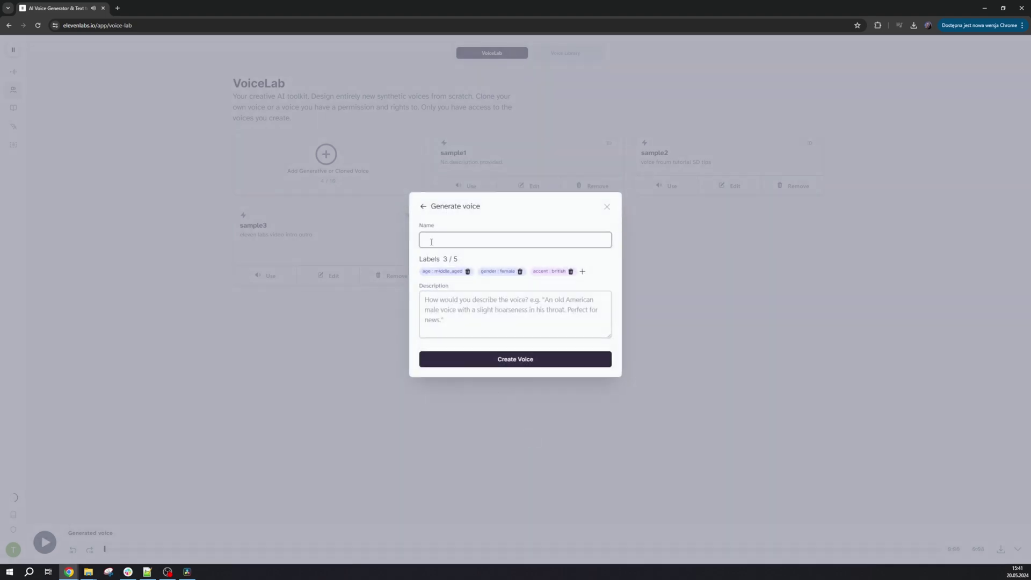
{"action": "type", "text": "created voice"}
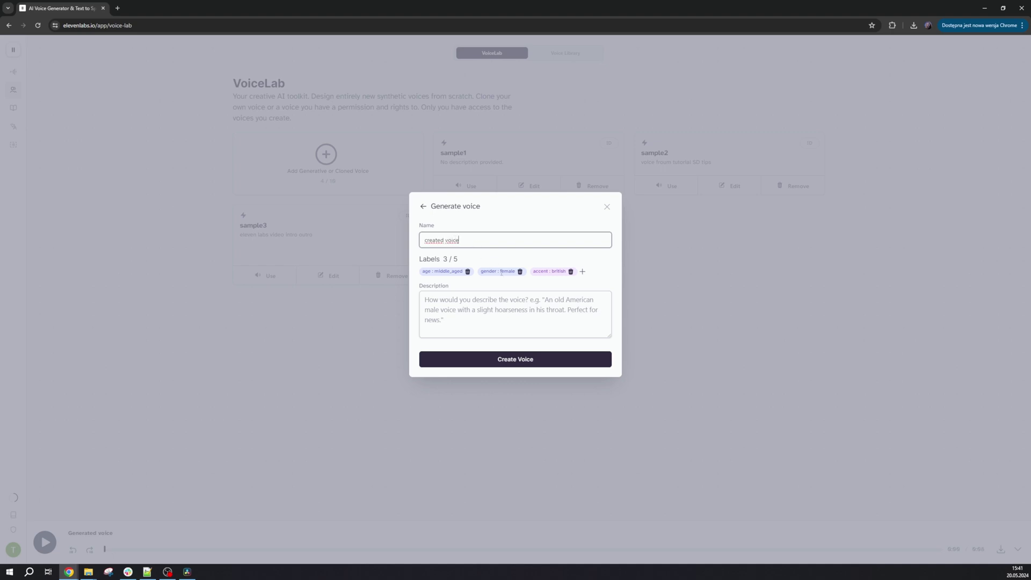
{"action": "left_click", "coordinate": [529, 359]}
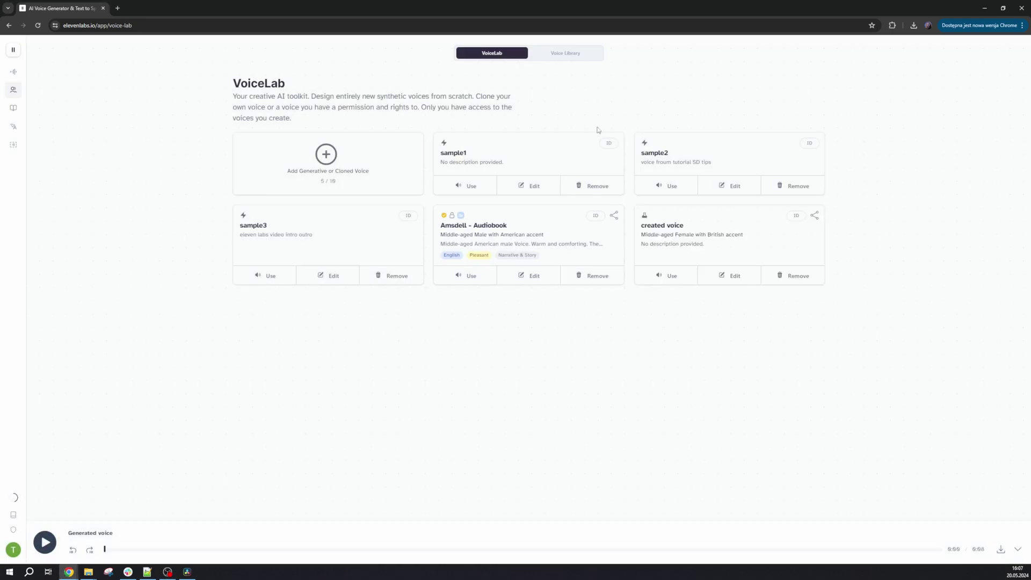
Step: Start an instant voice clone named sample4 and upload the first recording
{"action": "left_click", "coordinate": [326, 154]}
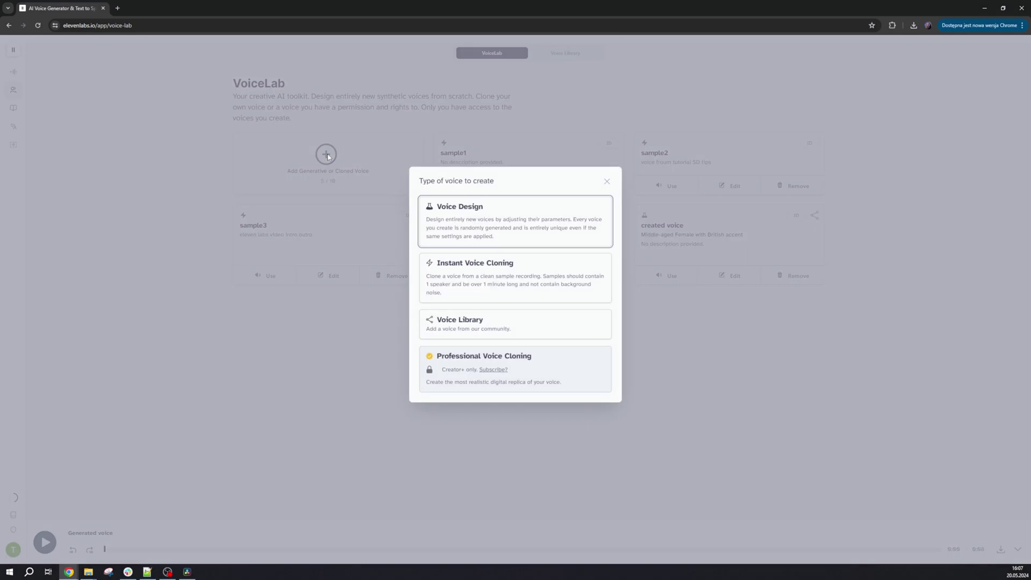
{"action": "left_click", "coordinate": [550, 297]}
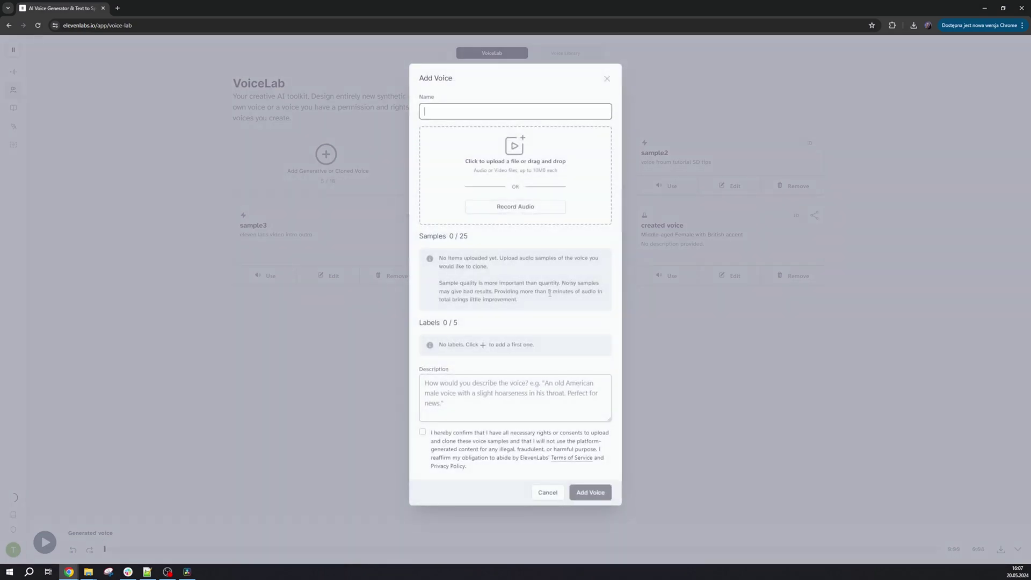
{"action": "type", "text": "sample"}
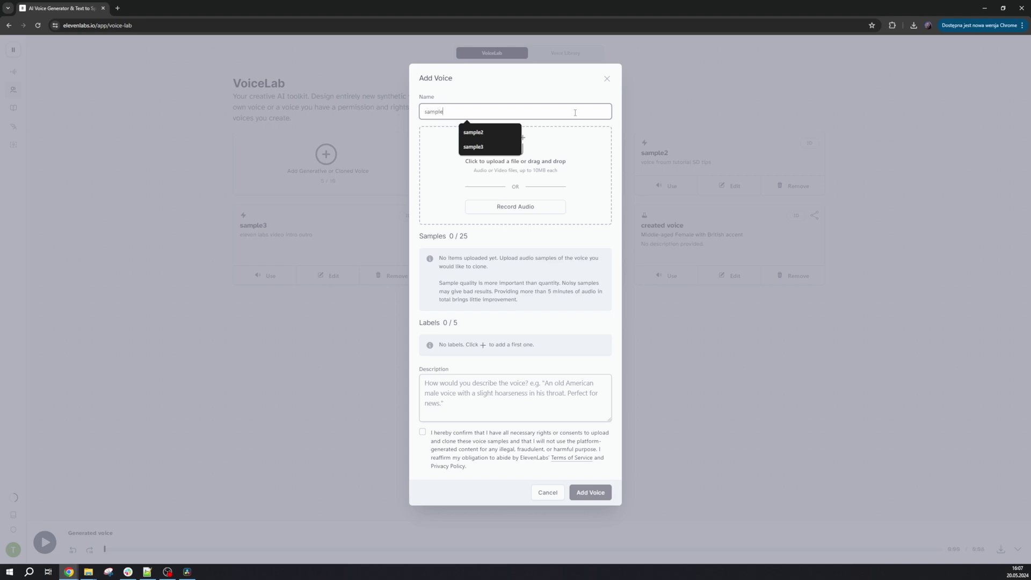
{"action": "type", "text": "4"}
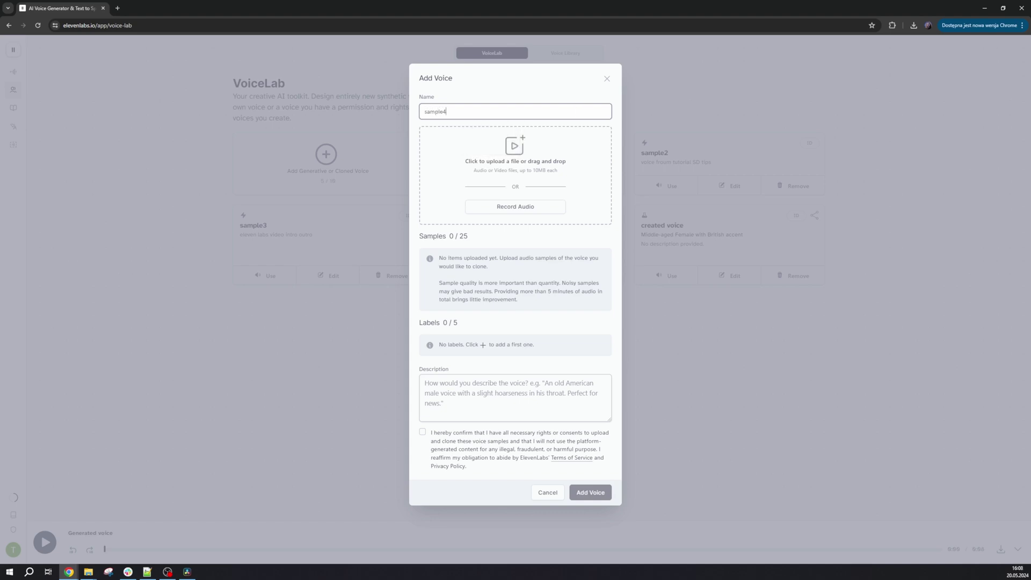
{"action": "left_click_drag", "start_coordinate": [1030, 129], "coordinate": [597, 190]}
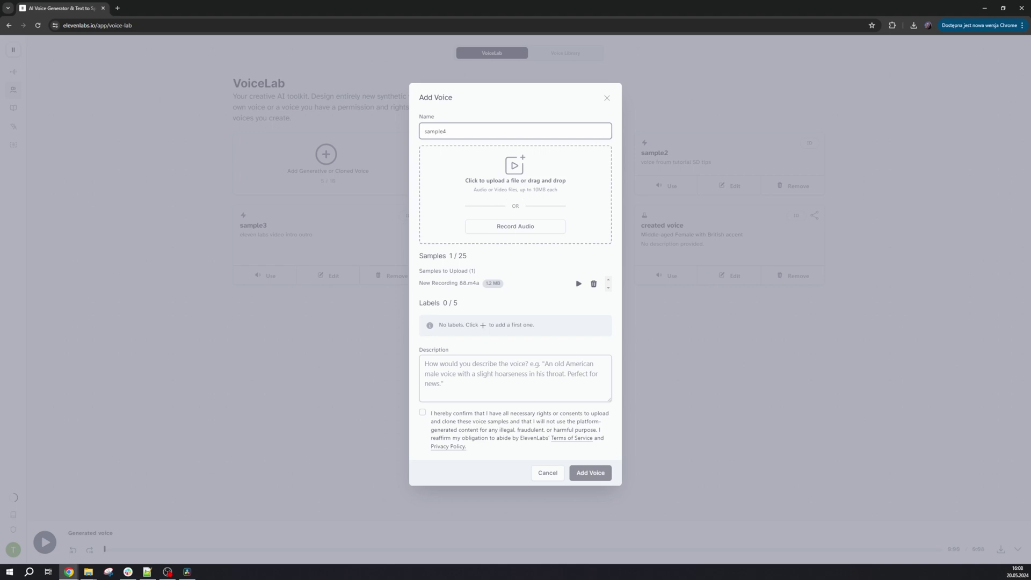
Step: Add two more recordings, confirm cloning rights, and create the sample4 voice
{"action": "left_click_drag", "start_coordinate": [1030, 204], "coordinate": [577, 212]}
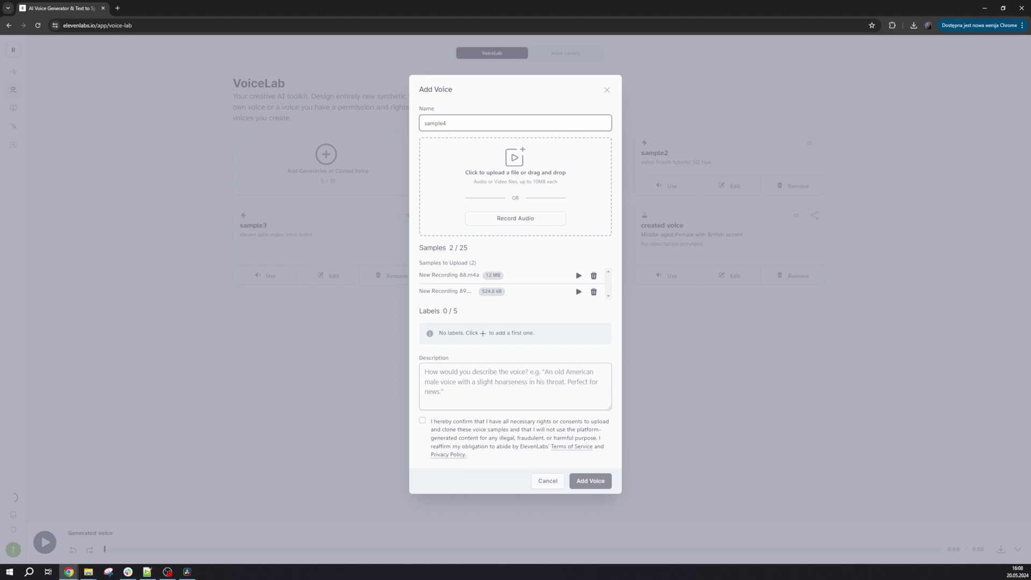
{"action": "left_click_drag", "start_coordinate": [1030, 199], "coordinate": [590, 221]}
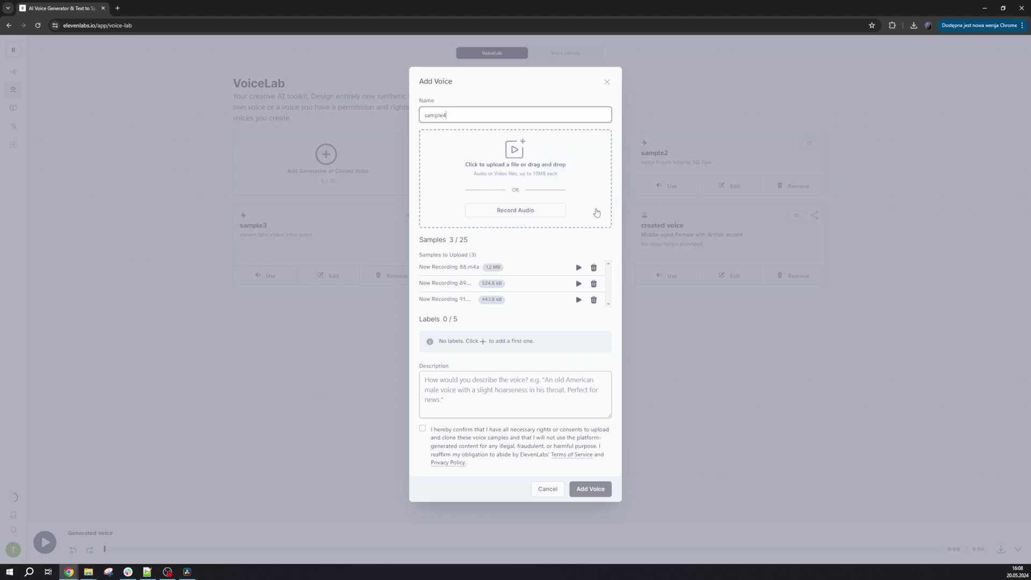
{"action": "left_click", "coordinate": [423, 430]}
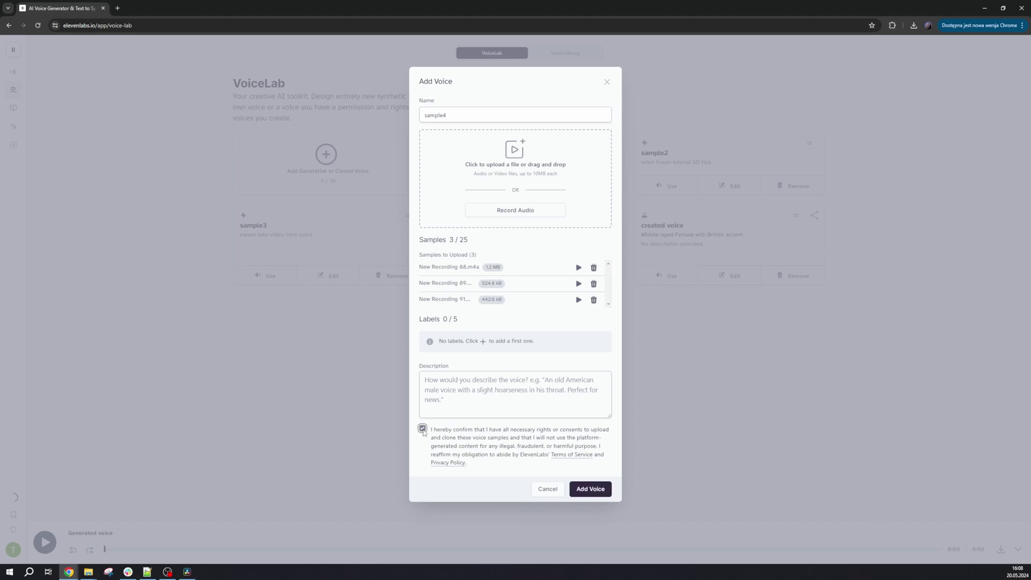
{"action": "left_click", "coordinate": [597, 490]}
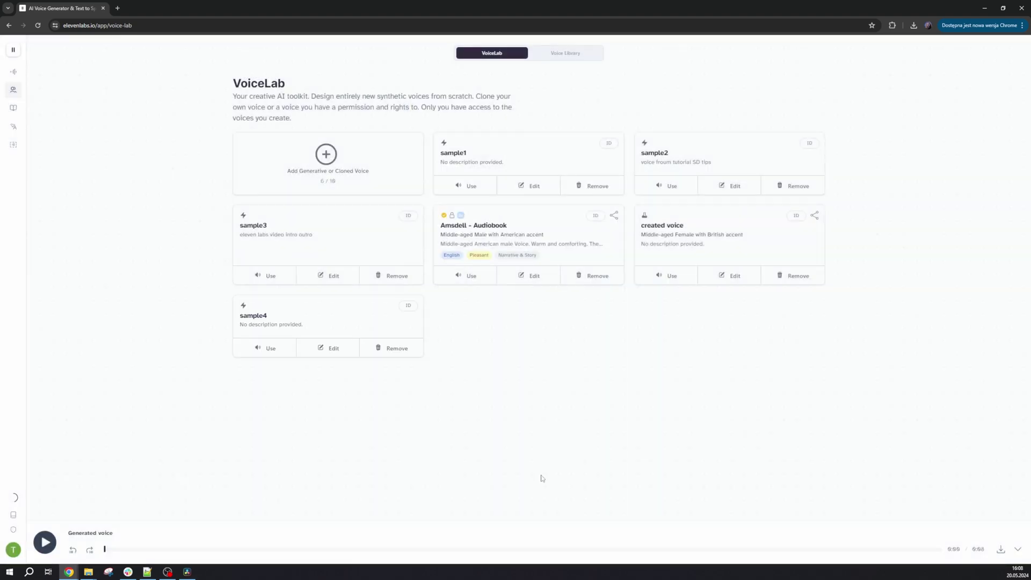
Step: Select the cloned sample4 voice and generate speech of the paragraph
{"action": "left_click", "coordinate": [267, 355]}
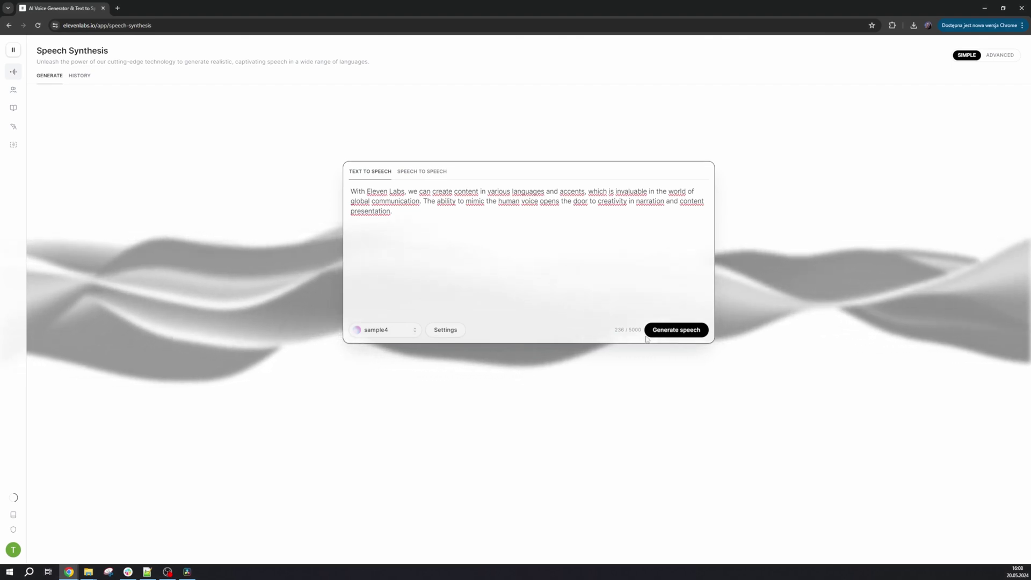
{"action": "left_click", "coordinate": [666, 333]}
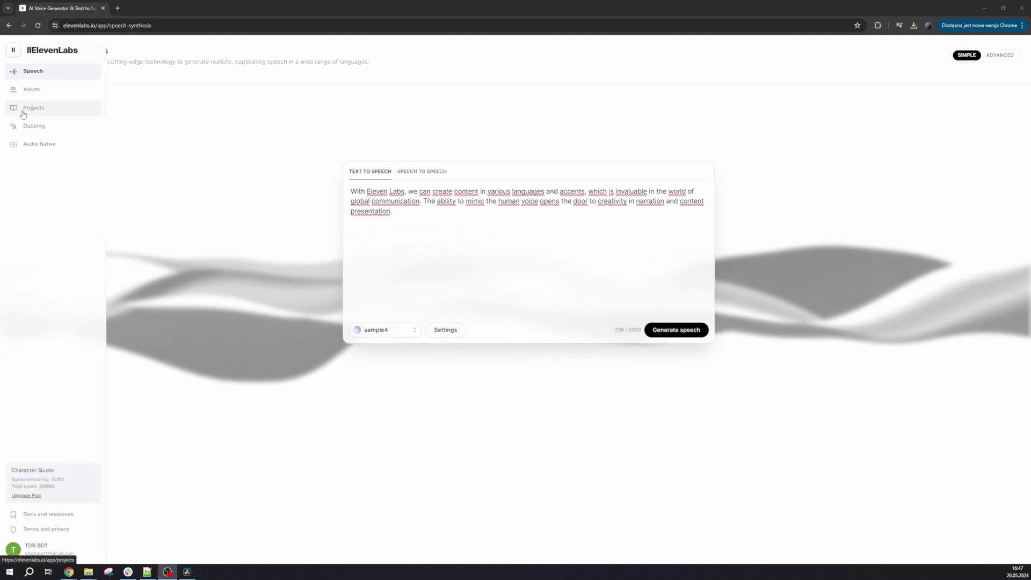
Step: Upload the video to Dubbing with source language English and target language Spanish
{"action": "left_click", "coordinate": [33, 125]}
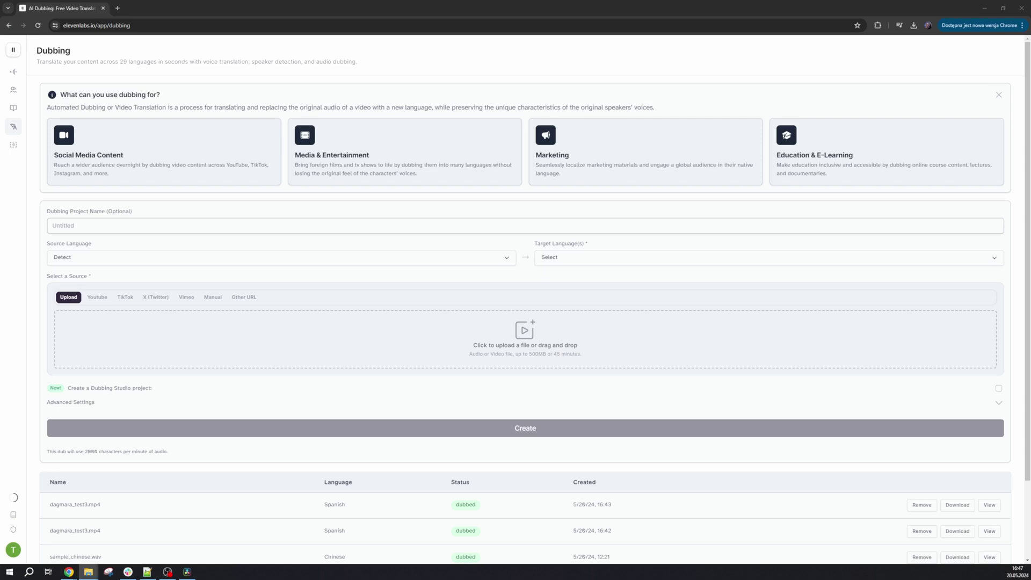
{"action": "left_click_drag", "start_coordinate": [1030, 258], "coordinate": [621, 338]}
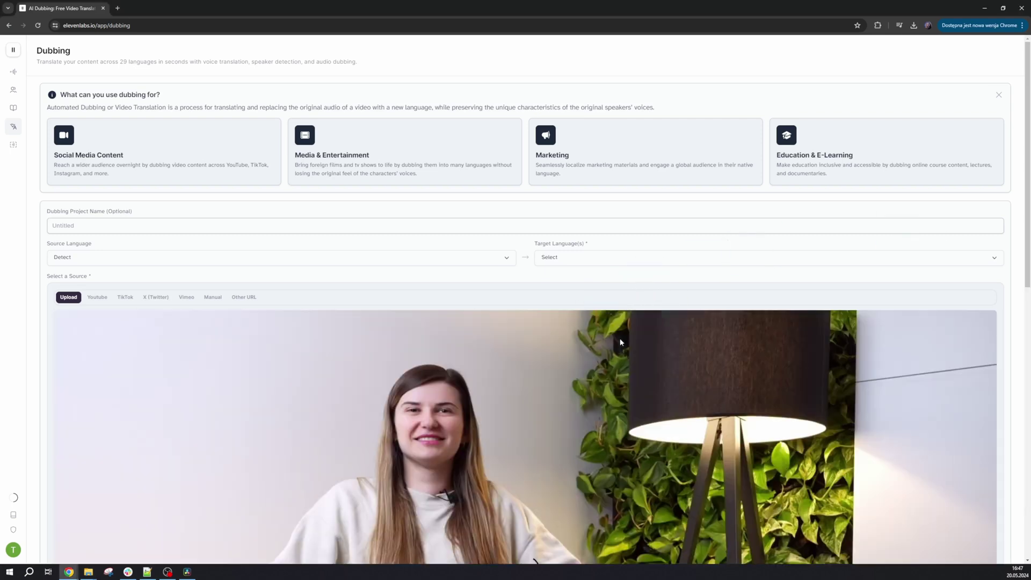
{"action": "left_click", "coordinate": [442, 258]}
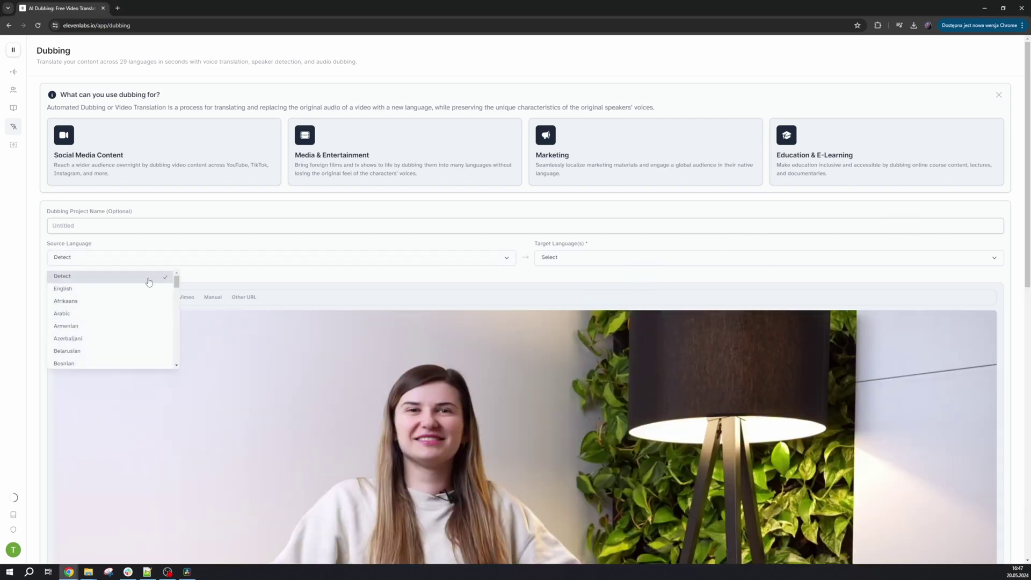
{"action": "left_click", "coordinate": [75, 292]}
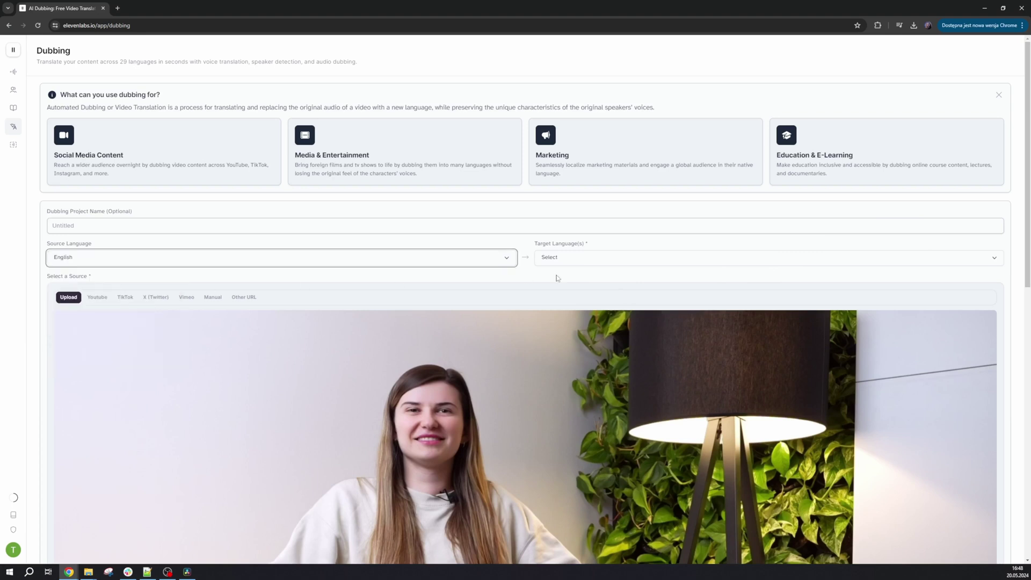
{"action": "left_click", "coordinate": [597, 259]}
{"action": "left_click", "coordinate": [553, 301]}
{"action": "left_click", "coordinate": [1019, 260]}
Step: Scroll down and expand the Advanced Settings for the dub
{"action": "scroll", "coordinate": [1019, 259], "scroll_direction": "down", "scroll_amount": 3}
{"action": "scroll", "coordinate": [526, 301], "scroll_direction": "down", "scroll_amount": 5}
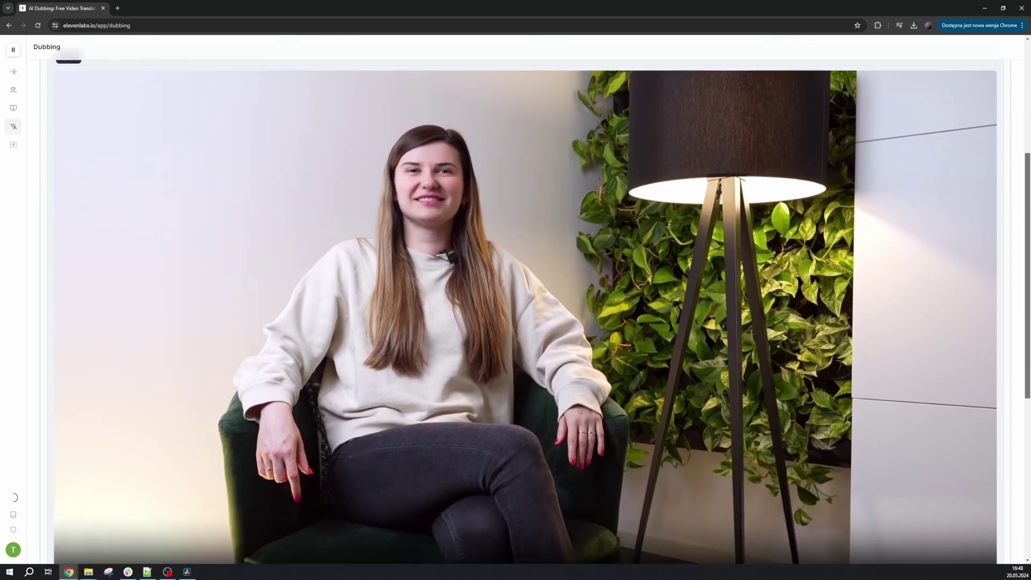
{"action": "scroll", "coordinate": [525, 301], "scroll_direction": "down", "scroll_amount": 2}
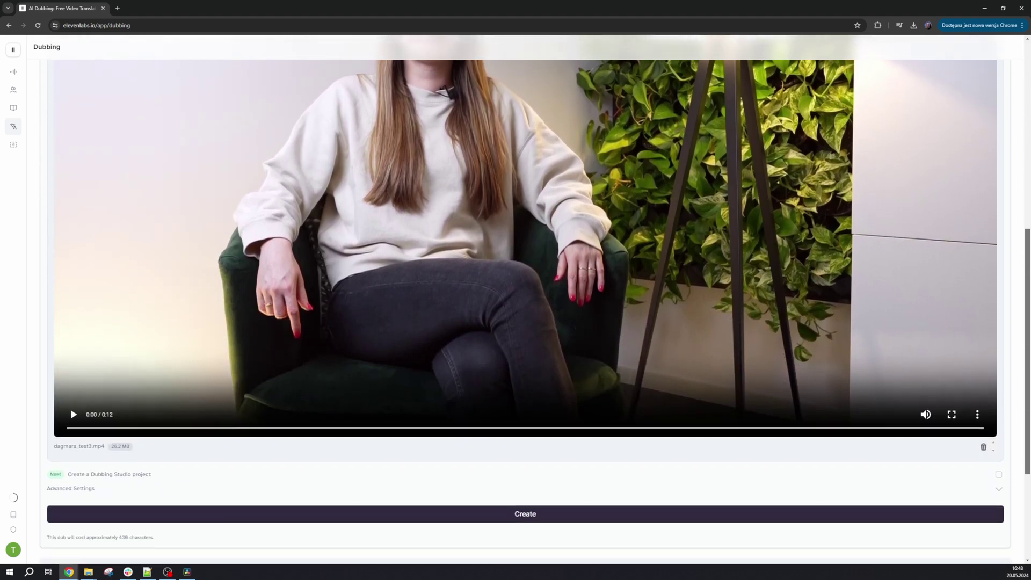
{"action": "left_click", "coordinate": [999, 490]}
{"action": "left_click_drag", "start_coordinate": [1027, 425], "coordinate": [1027, 461]}
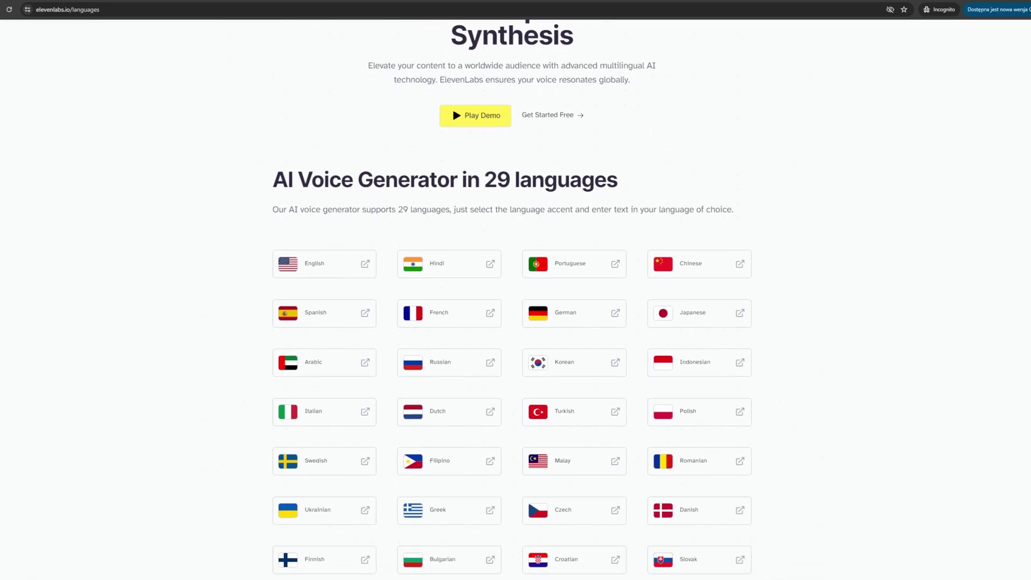
Step: Scroll down the languages page past the 29 languages to the accent cards, such as Spanish Castilian, French Swiss, British, Canadian and New York
{"action": "scroll", "coordinate": [513, 300], "scroll_direction": "down", "scroll_amount": 2}
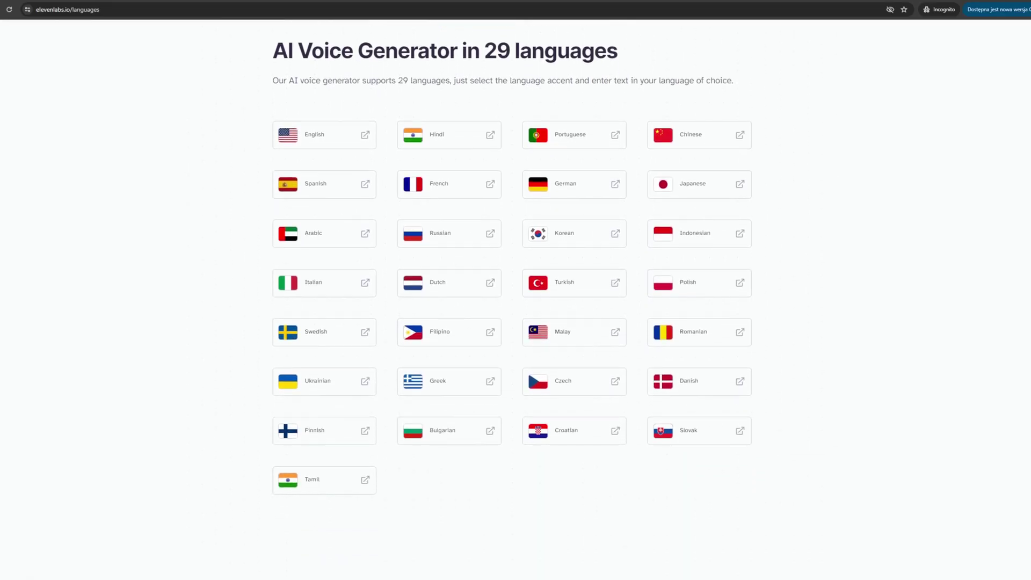
{"action": "scroll", "coordinate": [513, 300], "scroll_direction": "down", "scroll_amount": 2}
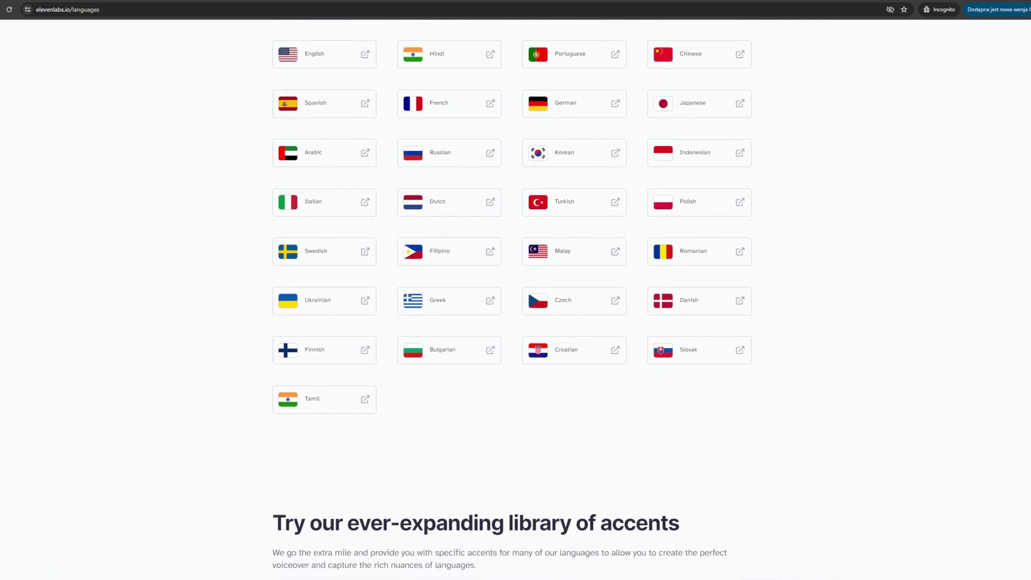
{"action": "scroll", "coordinate": [513, 300], "scroll_direction": "down", "scroll_amount": 3}
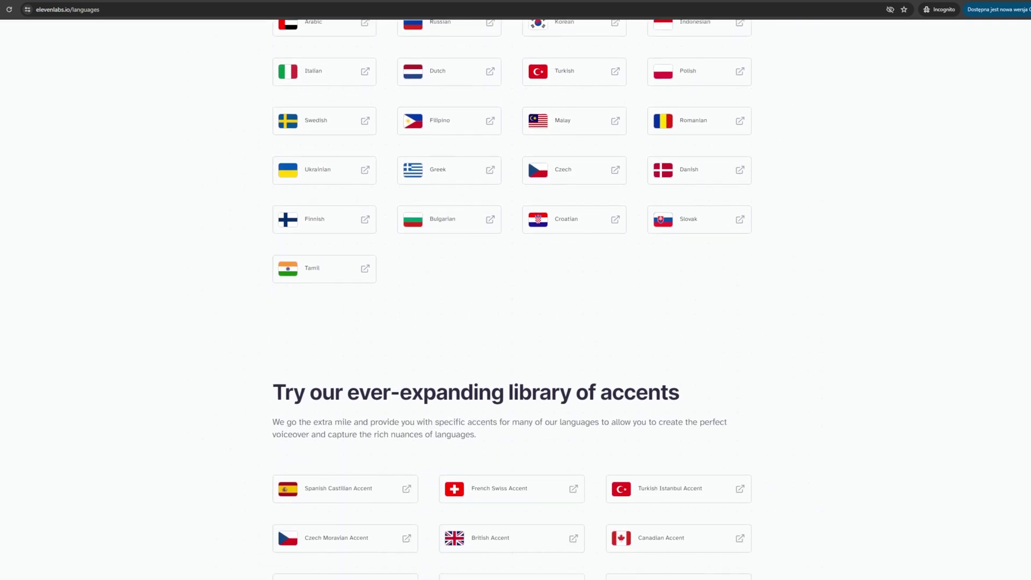
{"action": "scroll", "coordinate": [512, 300], "scroll_direction": "down", "scroll_amount": 3}
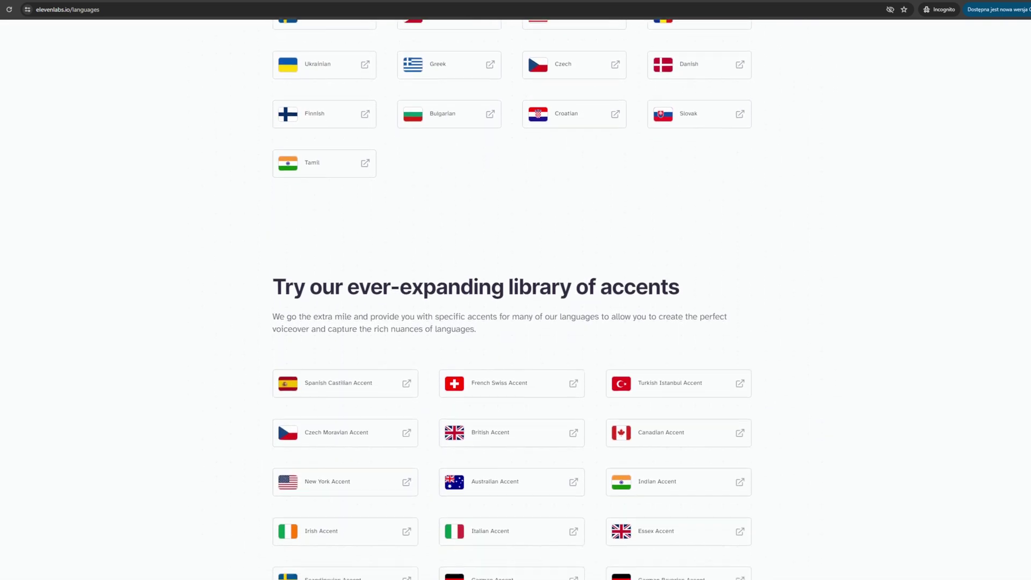
{"action": "scroll", "coordinate": [513, 300], "scroll_direction": "down", "scroll_amount": 3}
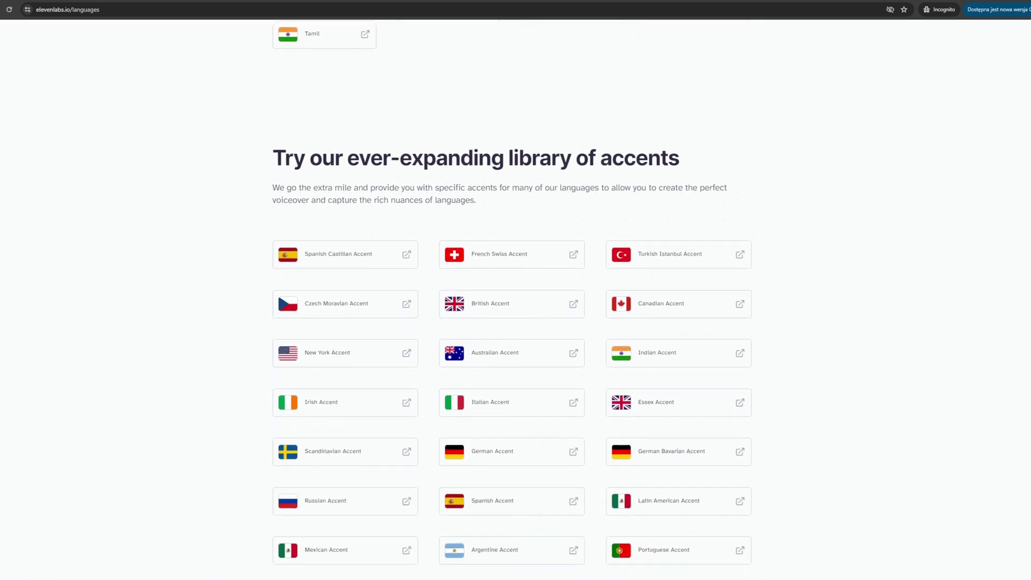
{"action": "scroll", "coordinate": [512, 299], "scroll_direction": "down", "scroll_amount": 1}
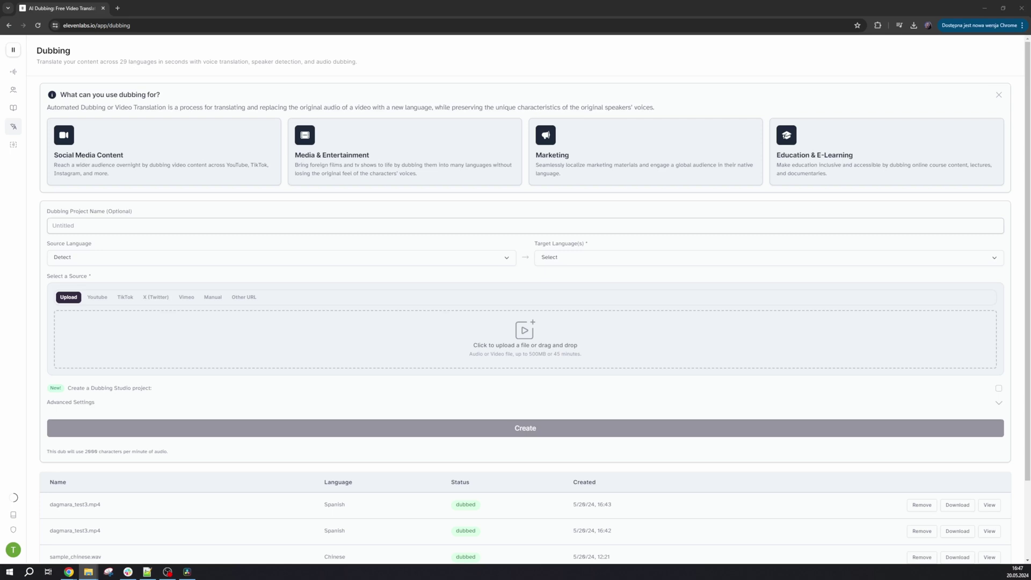
Step: Drop the video into the Dubbing upload area, with English as source and Spanish as target language
{"action": "left_click_drag", "start_coordinate": [904, 229], "coordinate": [621, 341]}
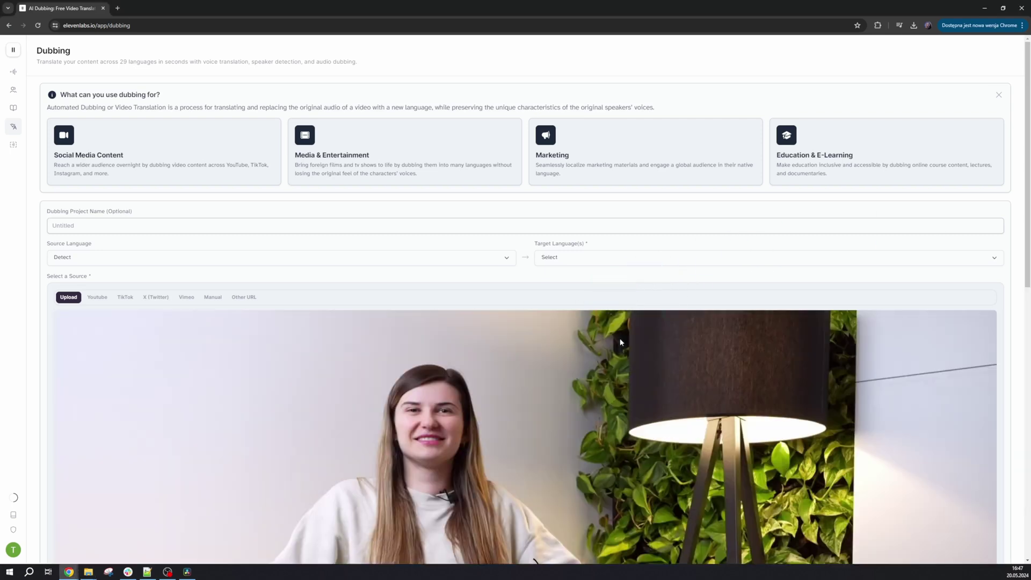
{"action": "left_click", "coordinate": [442, 258]}
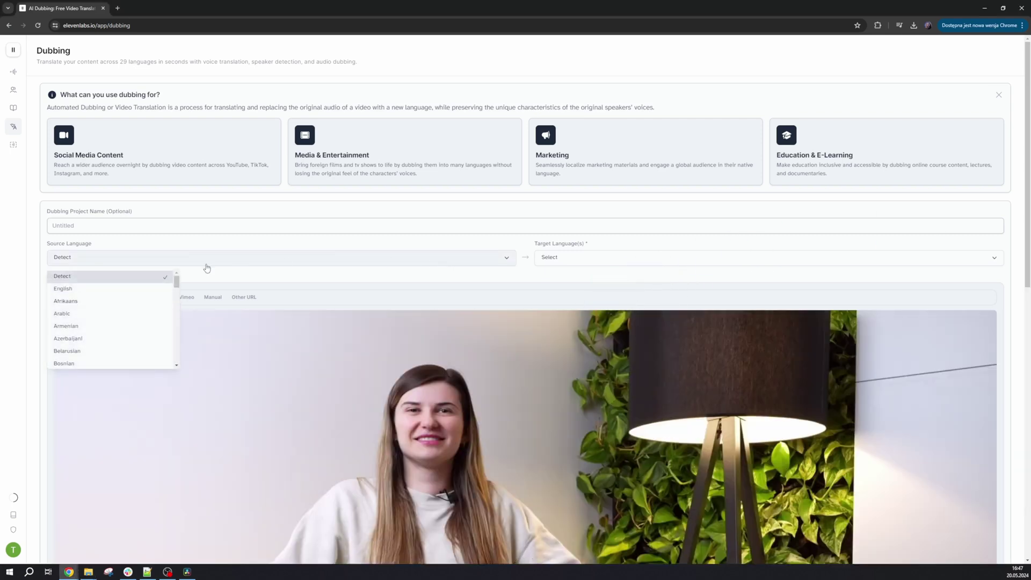
{"action": "left_click", "coordinate": [76, 291]}
{"action": "left_click", "coordinate": [595, 259]}
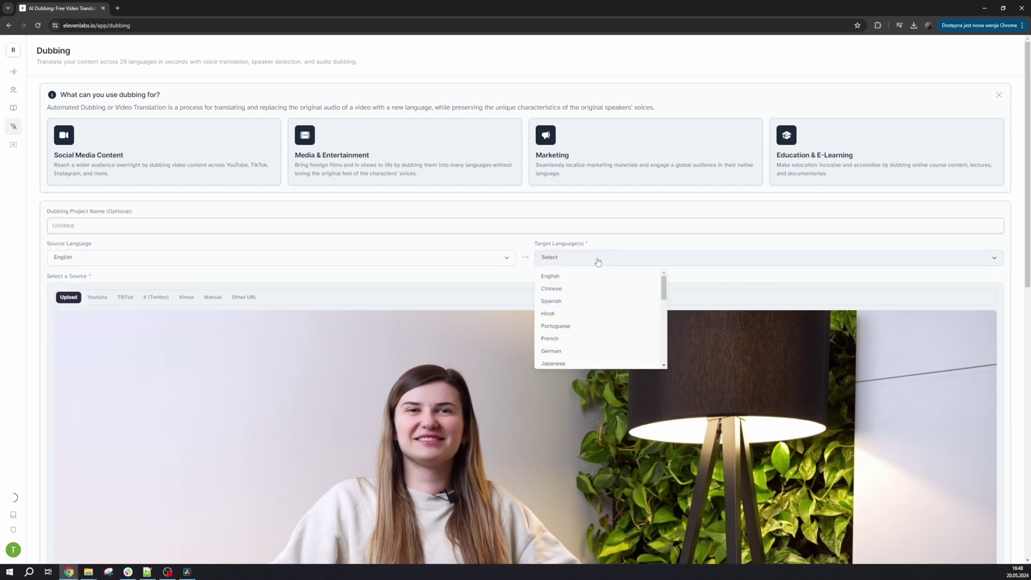
{"action": "left_click", "coordinate": [567, 302]}
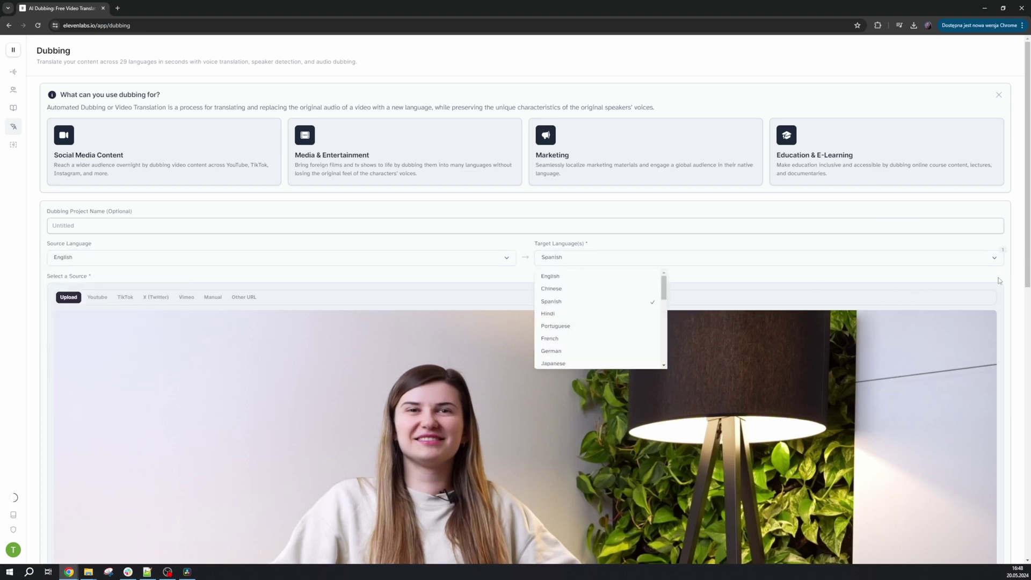
{"action": "left_click", "coordinate": [1023, 256]}
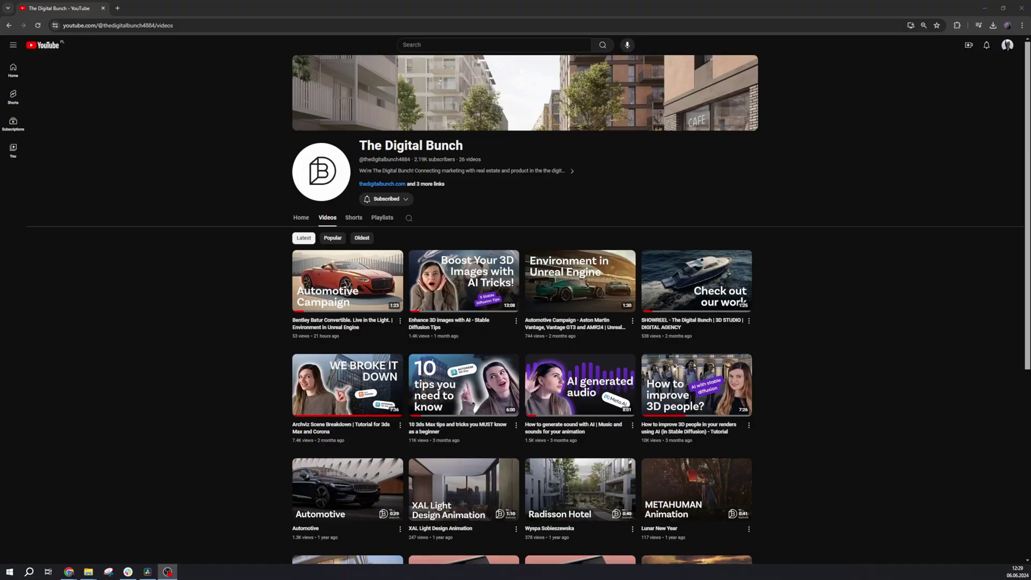
{"action": "left_click_drag", "start_coordinate": [1030, 166], "coordinate": [1029, 262]}
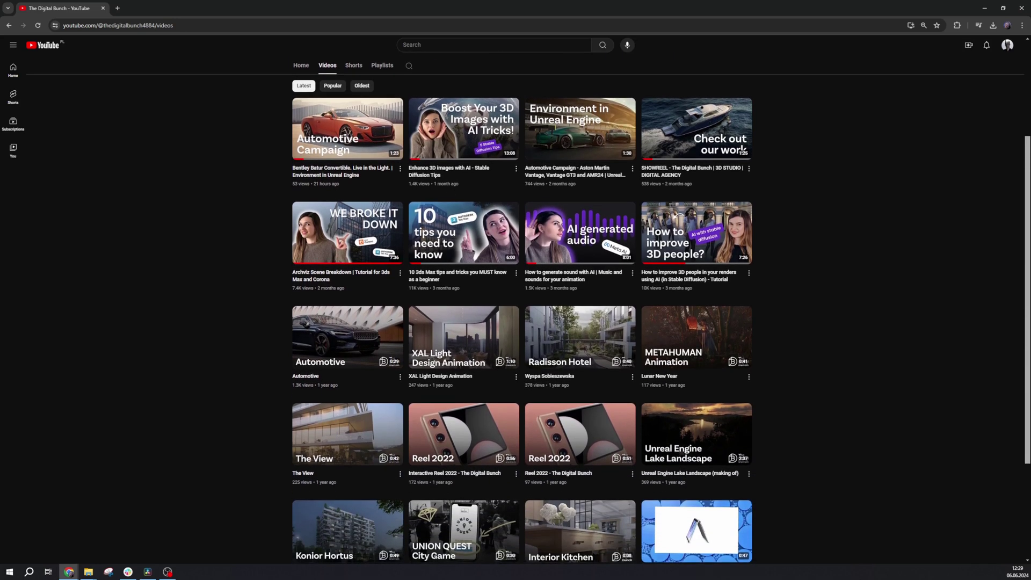